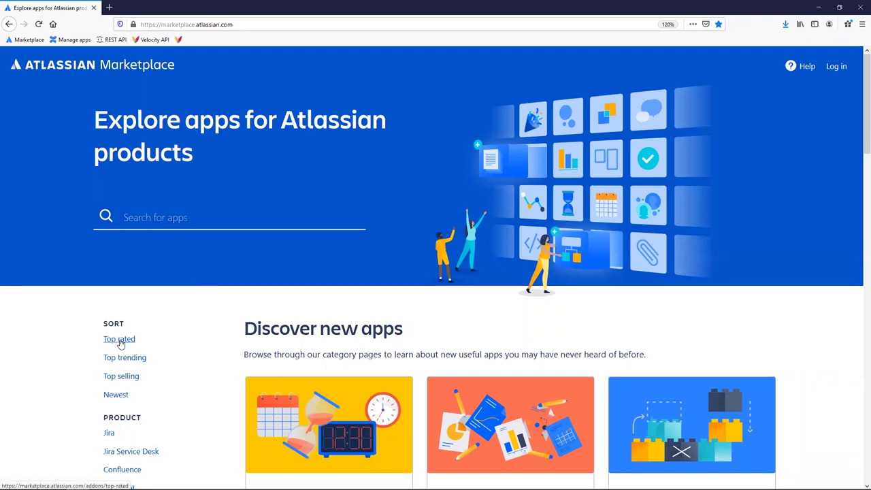
Open the PocketQuery for Confluence (SQL & REST) app from Marketplace's top-rated Confluence apps.
click(120, 341)
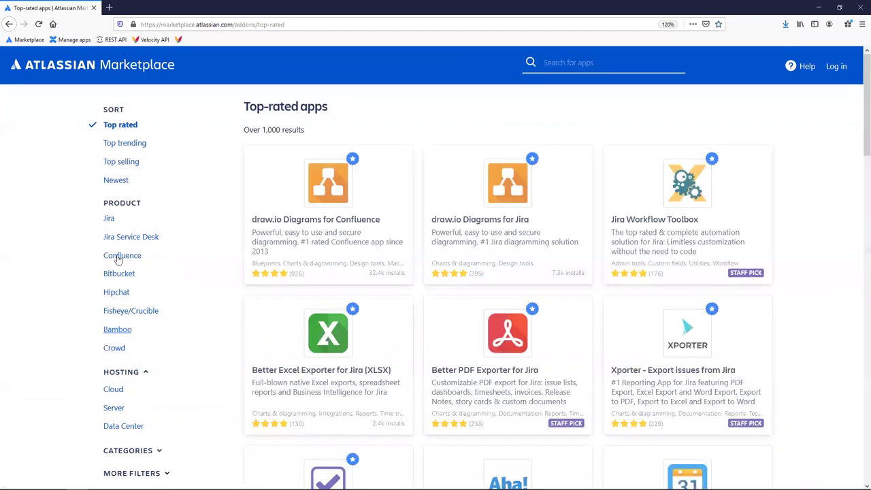
click(118, 255)
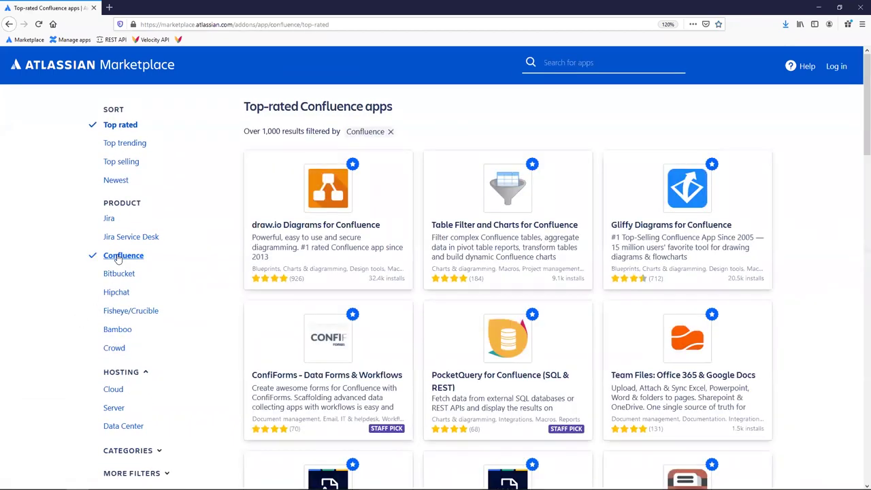
click(492, 379)
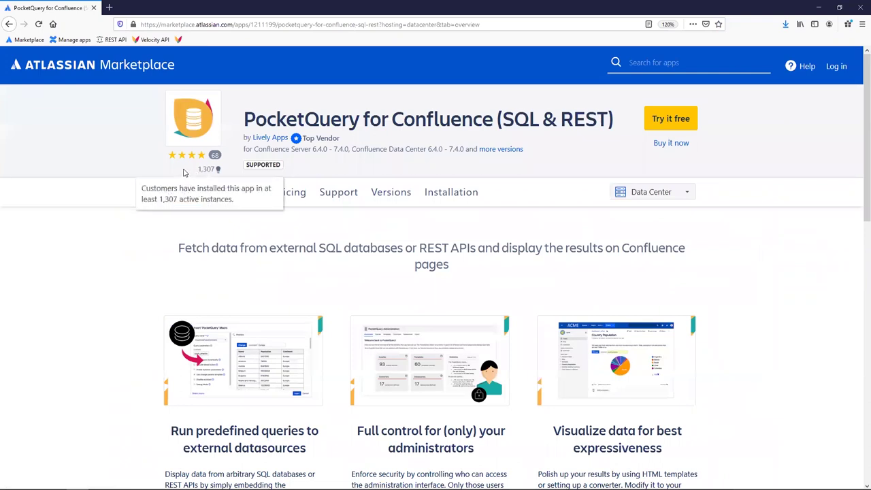
mouse_move(213, 172)
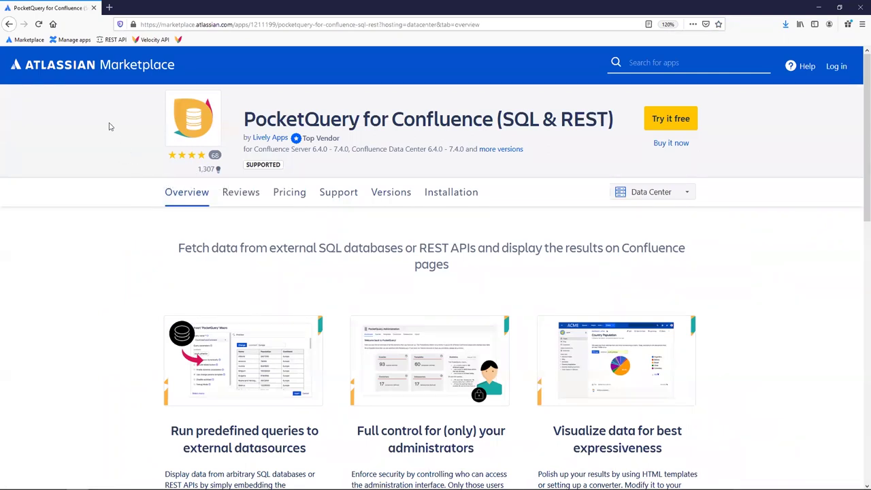
click(63, 42)
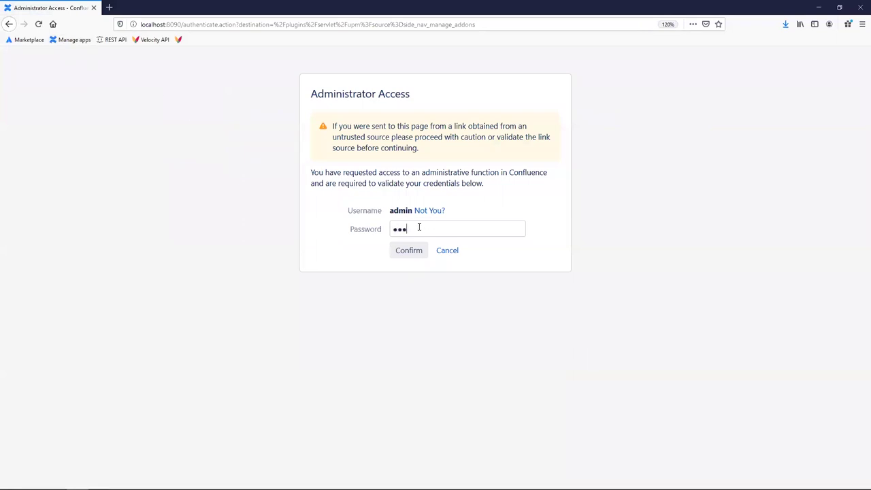
Confirm administrator access, then open PocketQuery Administration from the profile avatar menu.
key(Return)
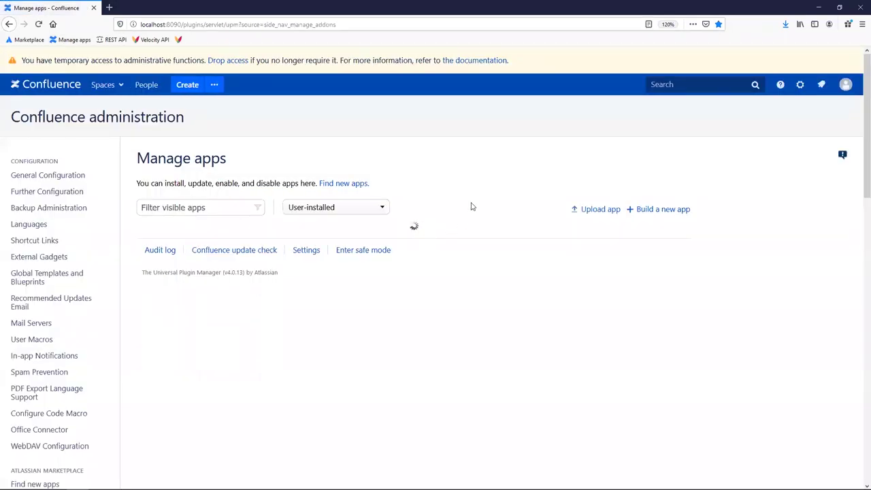
click(845, 85)
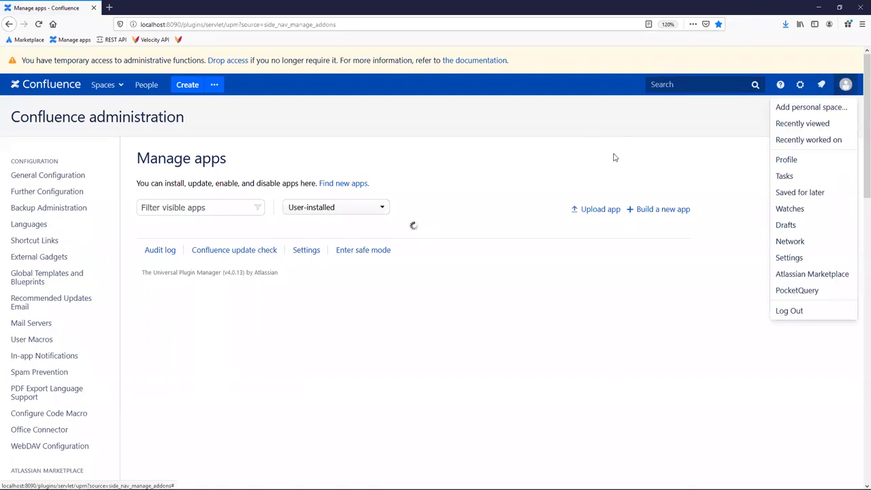
click(506, 160)
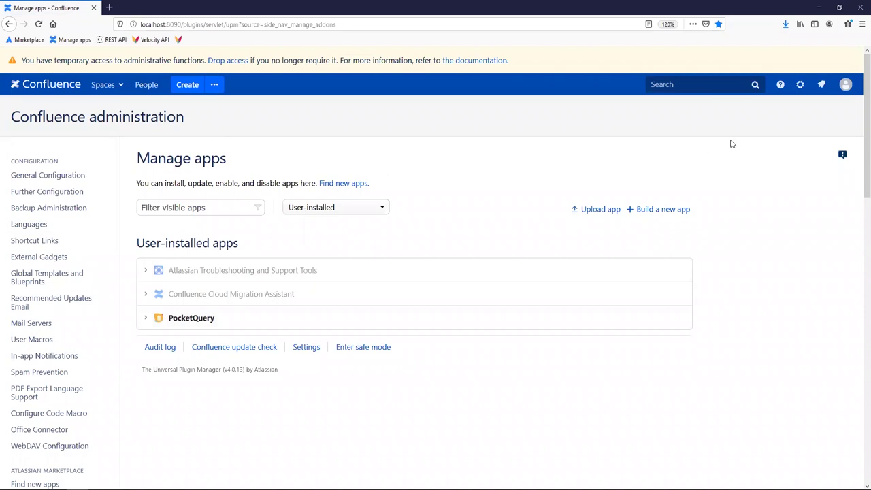
click(845, 86)
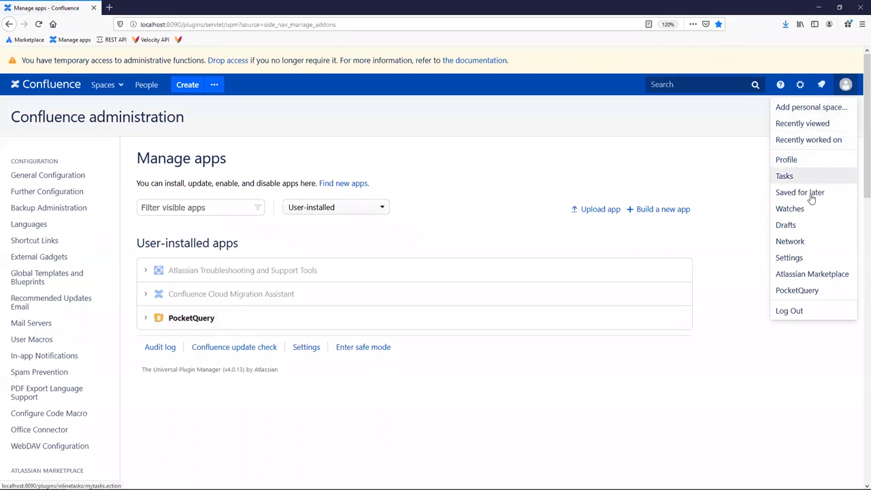
click(797, 290)
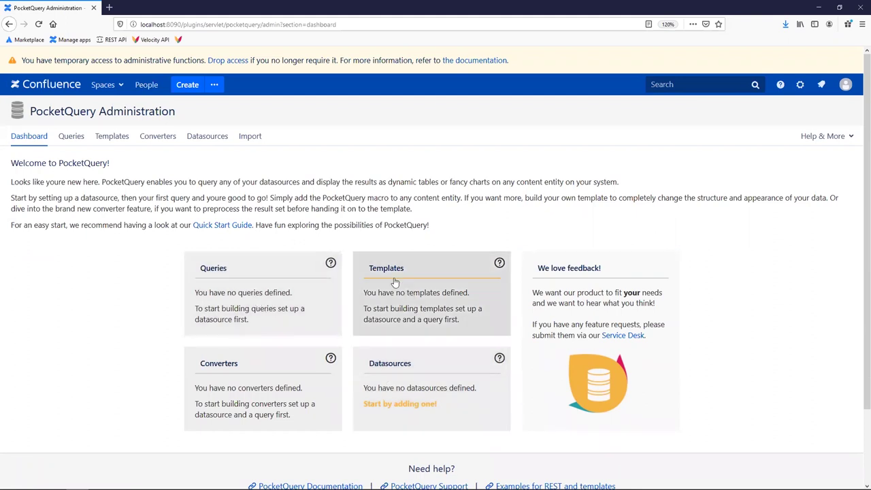
Add a new PocketQuery datasource and name it WORLD_DB.
click(412, 404)
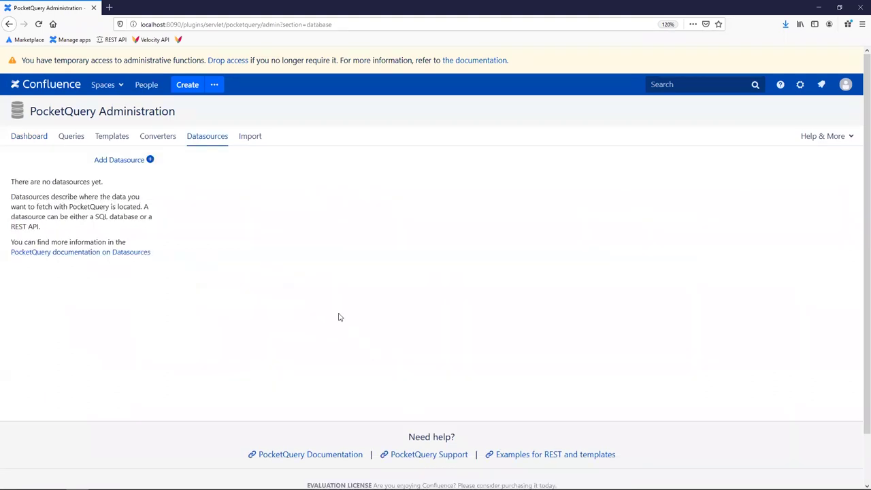
click(137, 165)
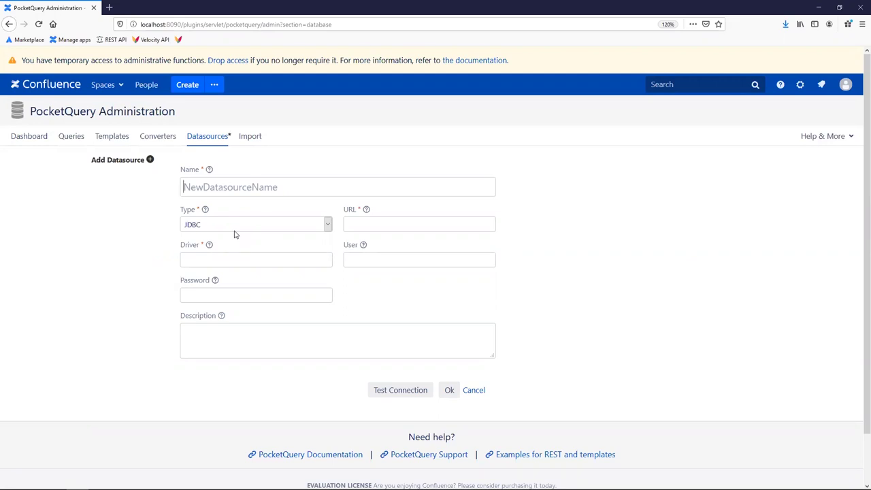
text(WORLD_DB)
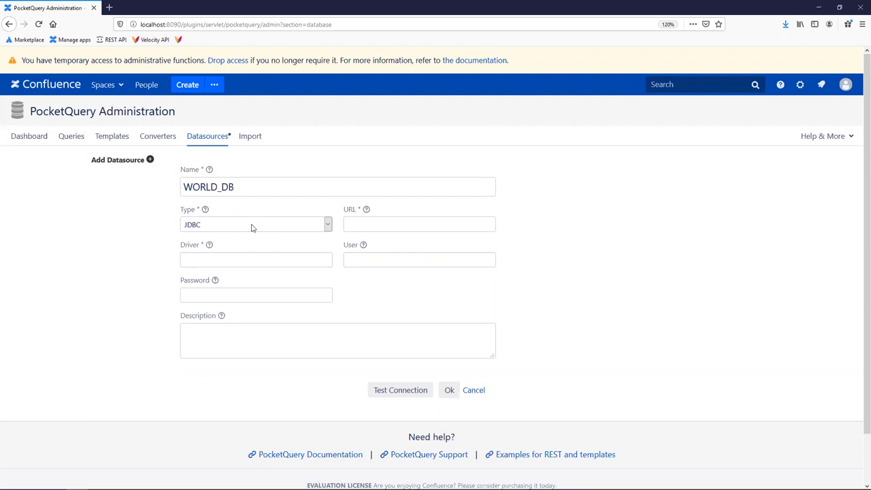
Keep JDBC as the WORLD_DB datasource type.
click(208, 226)
click(208, 226)
click(199, 229)
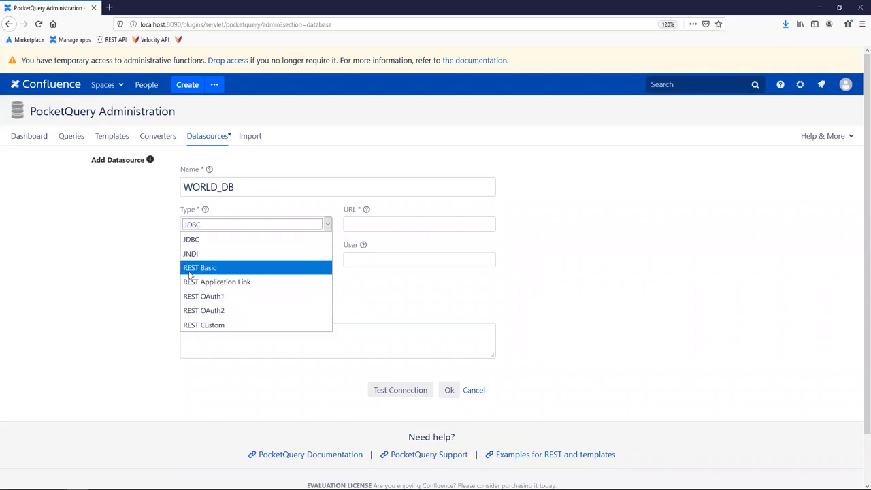
click(195, 239)
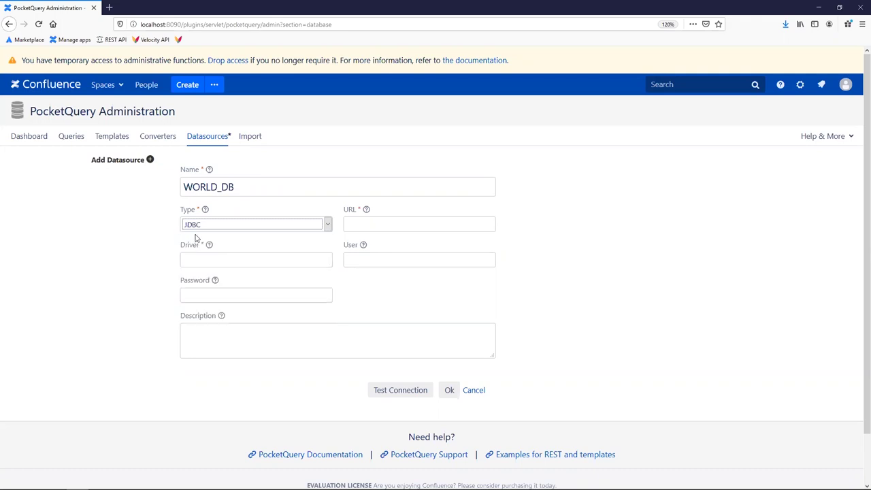
click(167, 232)
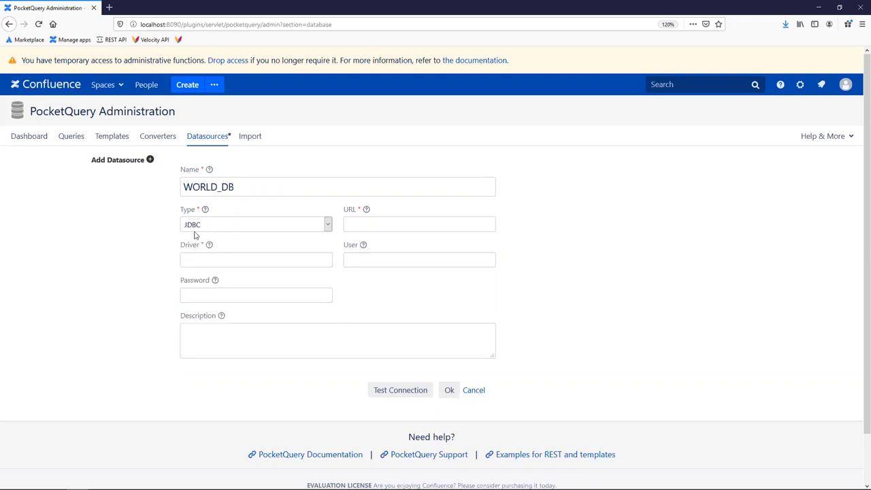
drag(235, 188, 164, 188)
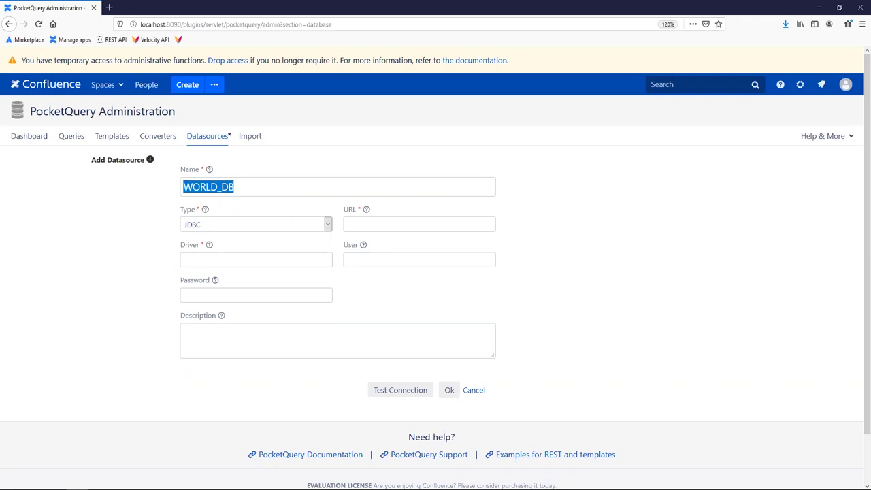
key(alt+Tab)
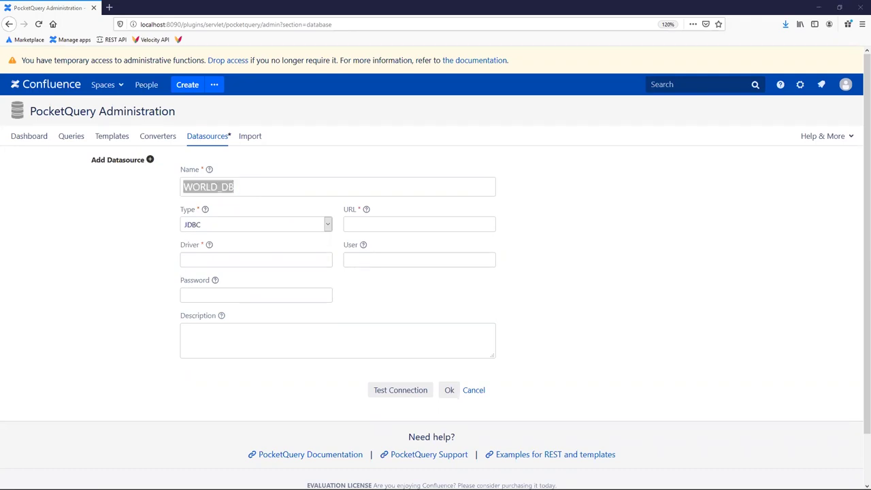
click(359, 224)
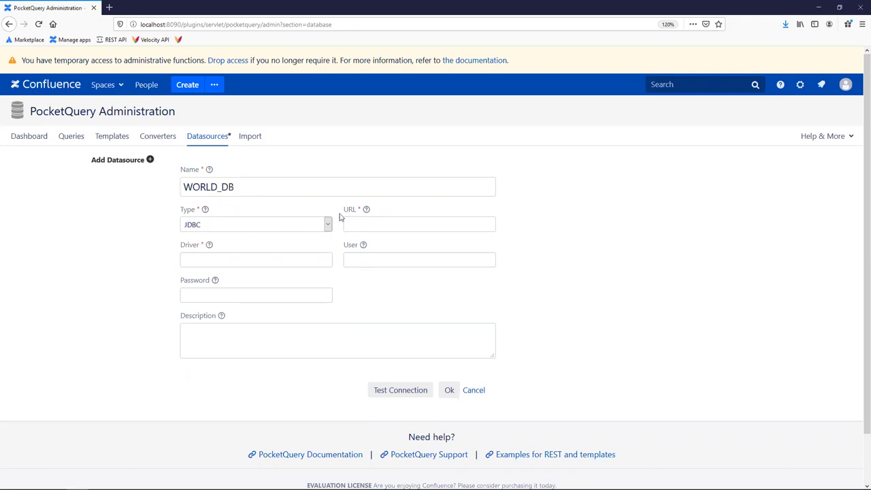
Paste the PostgreSQL JDBC connection URL for the local world-db database.
text(jdbc:postgresql://localhost:6500/world-db)
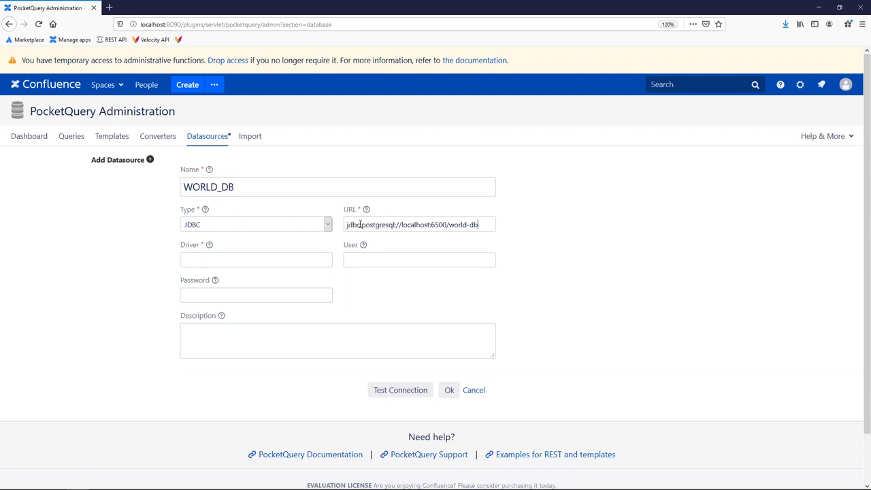
key(shift+Left)
key(shift+Left)
key(shift+Left)
key(shift+Left)
key(shift+Left)
key(shift+Left)
key(shift+Left)
key(shift+Left)
click(496, 224)
drag(350, 223, 429, 224)
click(534, 230)
double_click(378, 225)
Enter org.postgresql.Driver as the driver, plus the database user and password.
click(274, 263)
text(org.postgresql.Driver)
click(359, 260)
text(world)
click(260, 292)
text(worl)
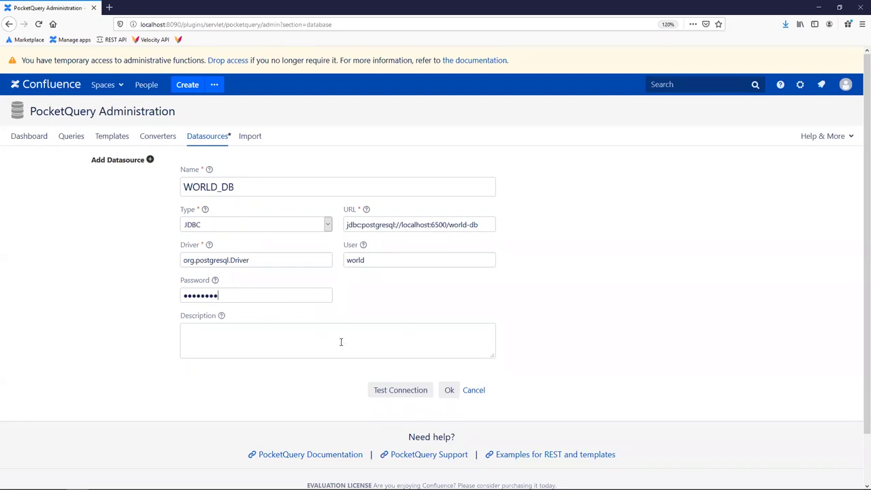
Test the connection, correct the user name until it succeeds, and save WORLD_DB.
click(399, 390)
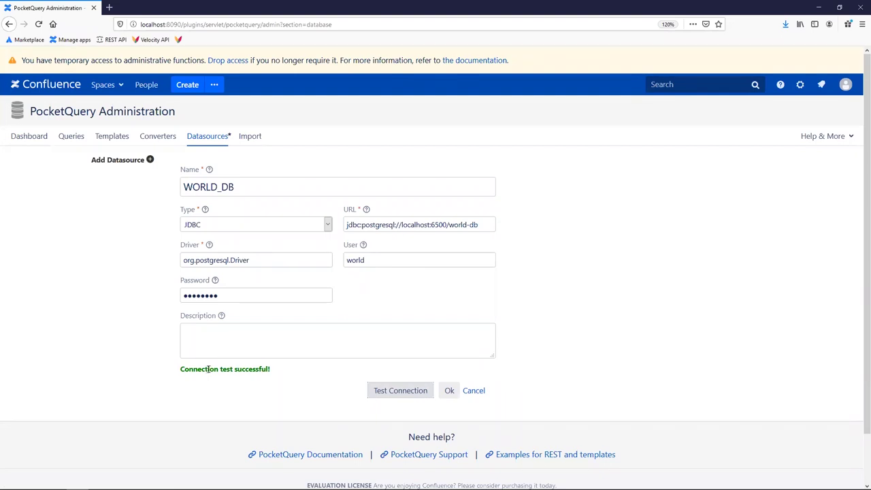
click(382, 260)
key(BackSpace)
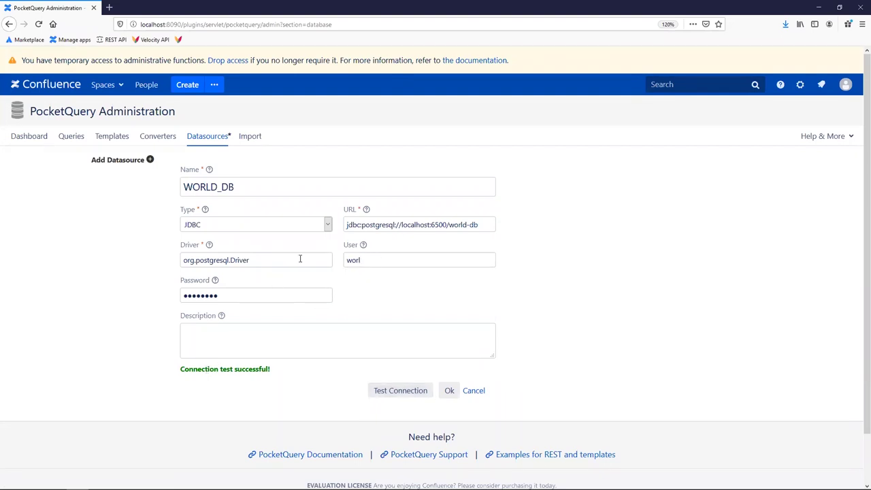
click(382, 391)
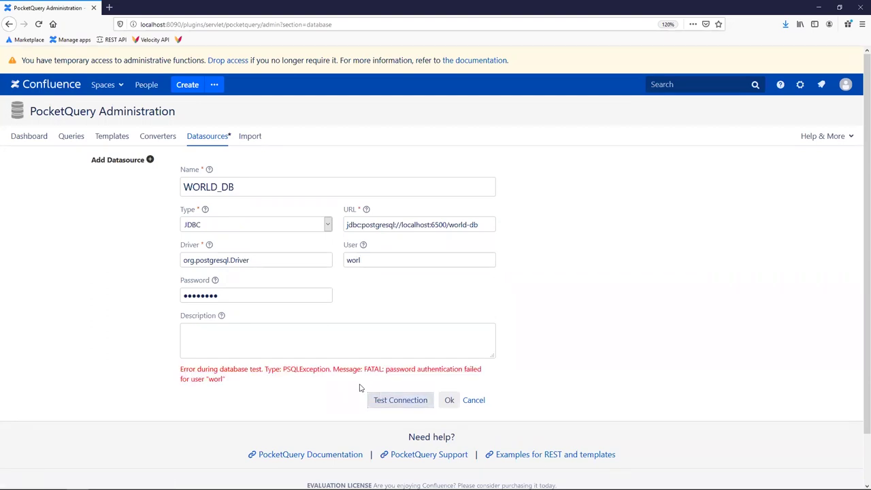
click(371, 260)
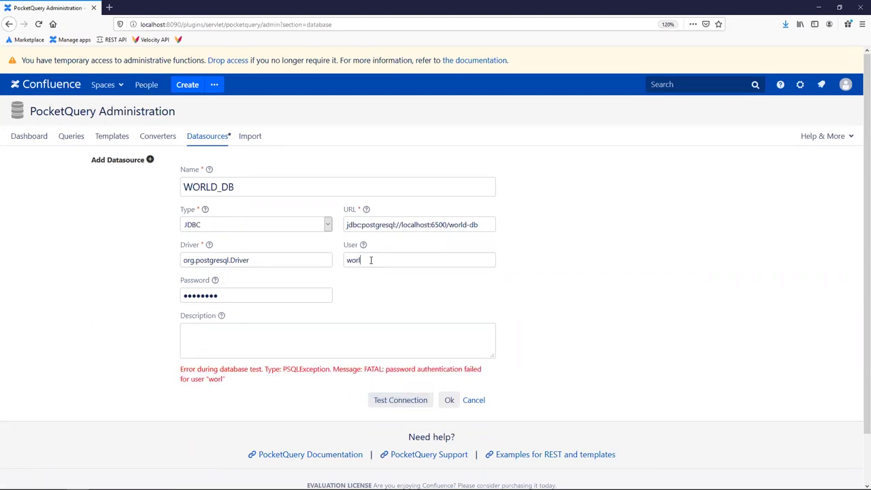
text(d)
click(401, 402)
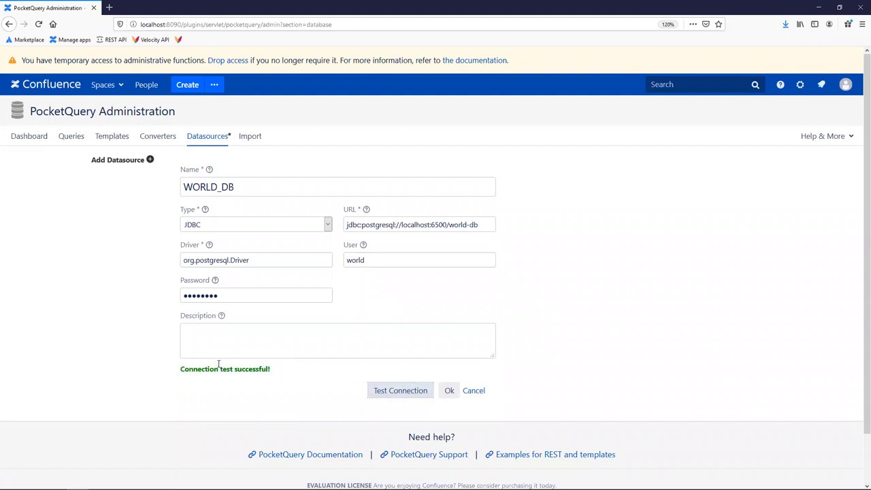
drag(218, 364, 336, 391)
click(449, 391)
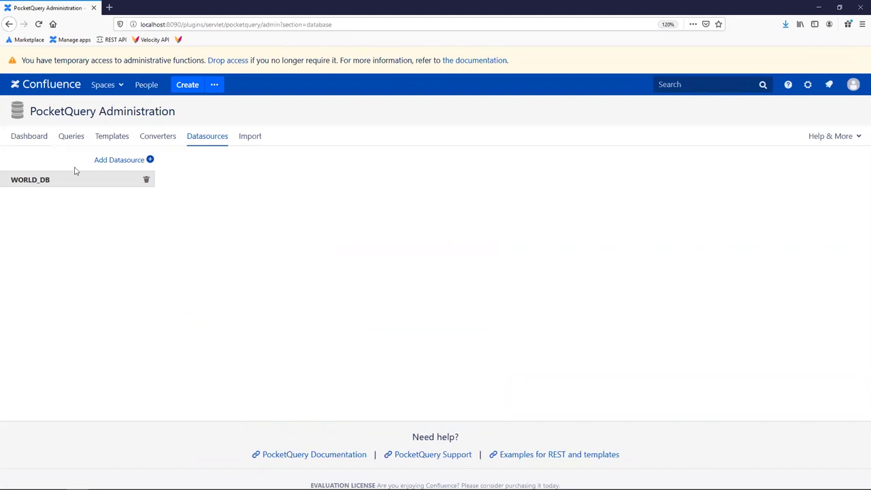
Start a new PocketQuery query named countries.
click(27, 137)
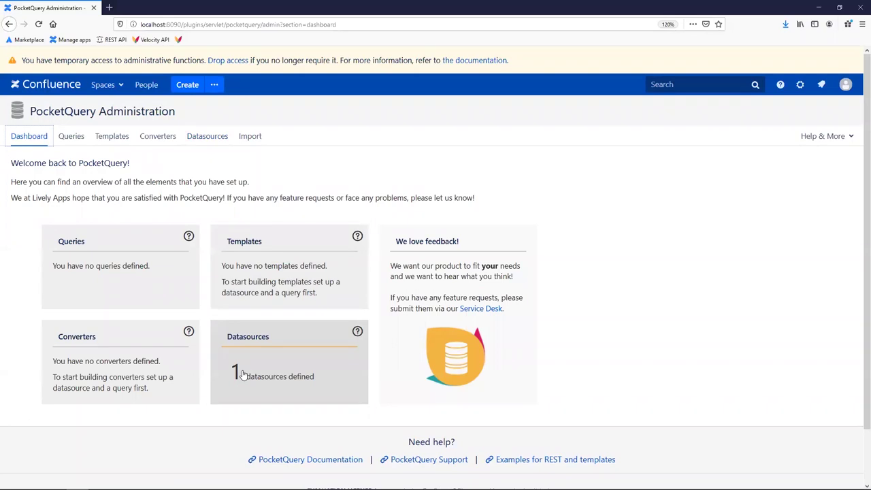
click(155, 279)
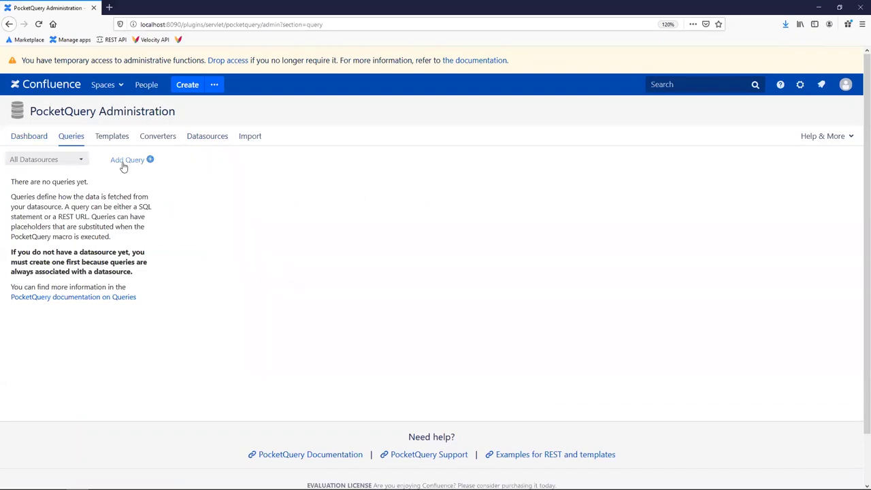
click(124, 161)
click(227, 189)
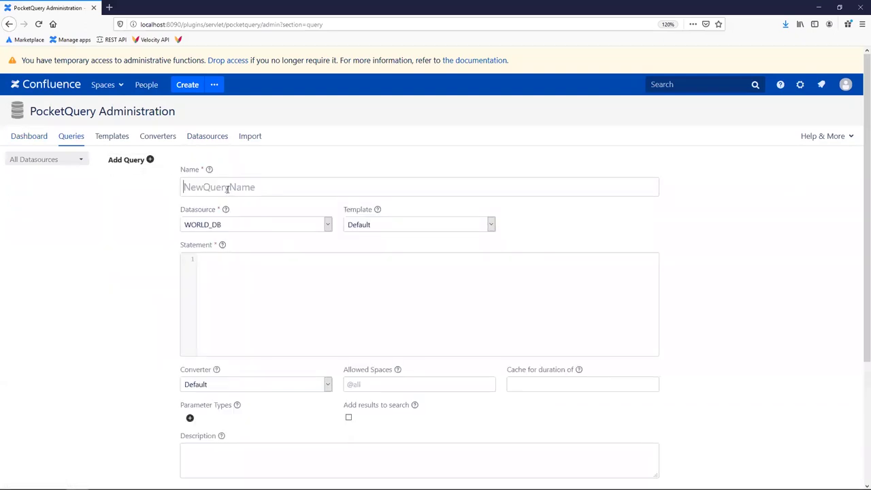
text(countries)
Set the countries query's datasource to WORLD_DB and template to Default.
click(254, 321)
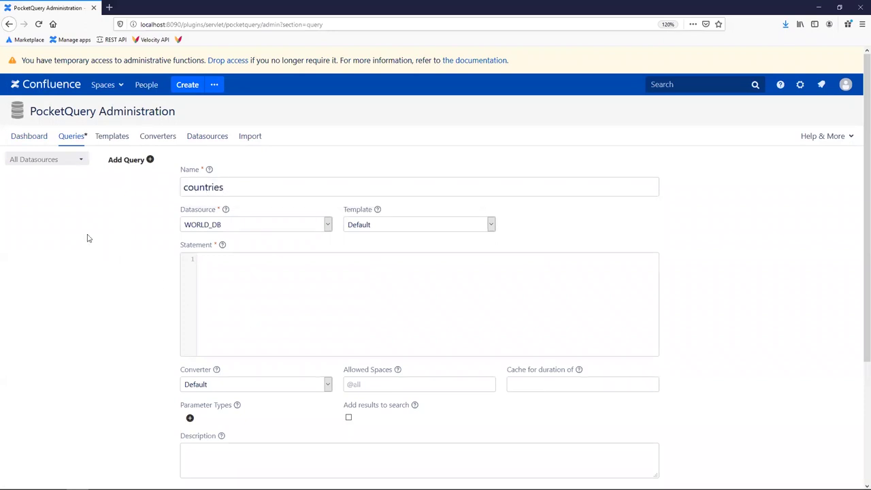
click(203, 228)
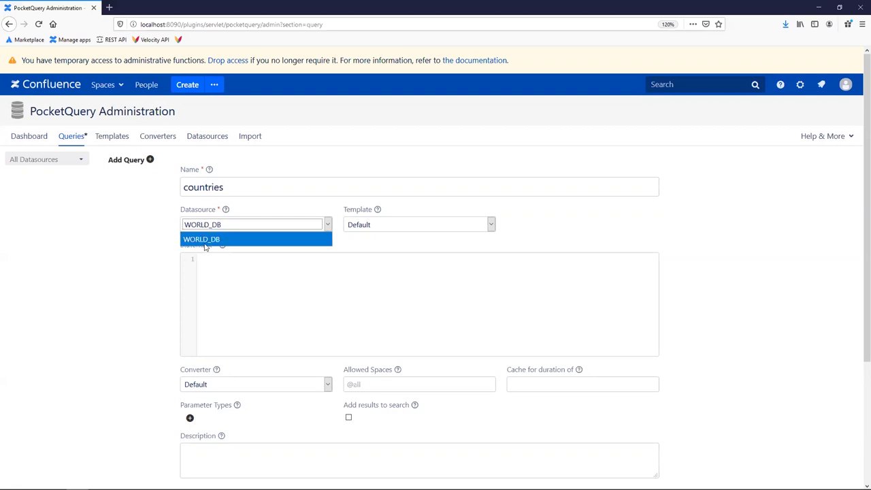
click(199, 241)
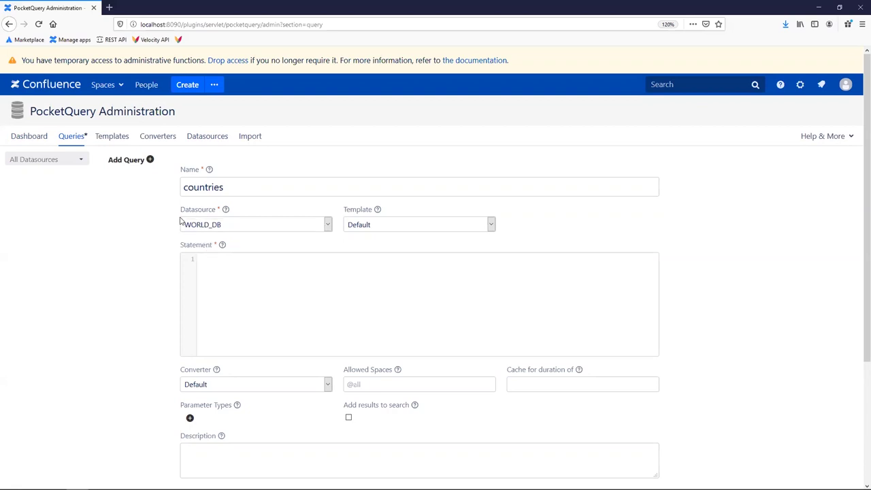
click(207, 223)
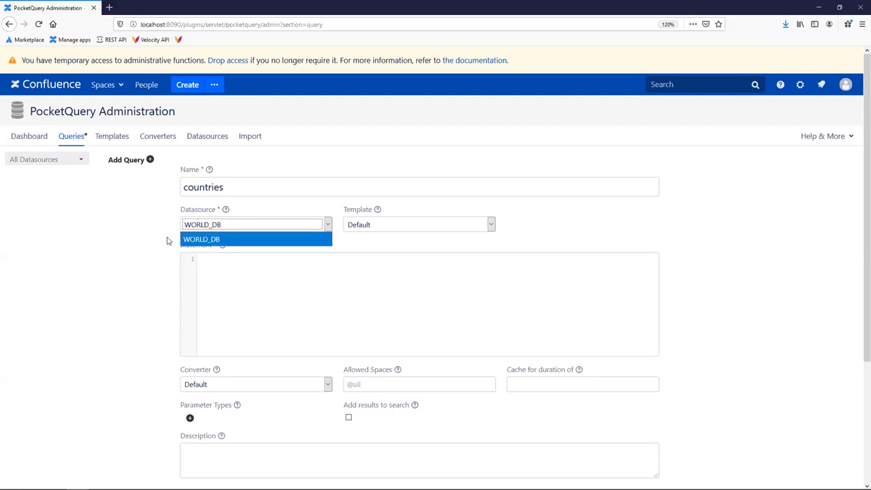
click(281, 212)
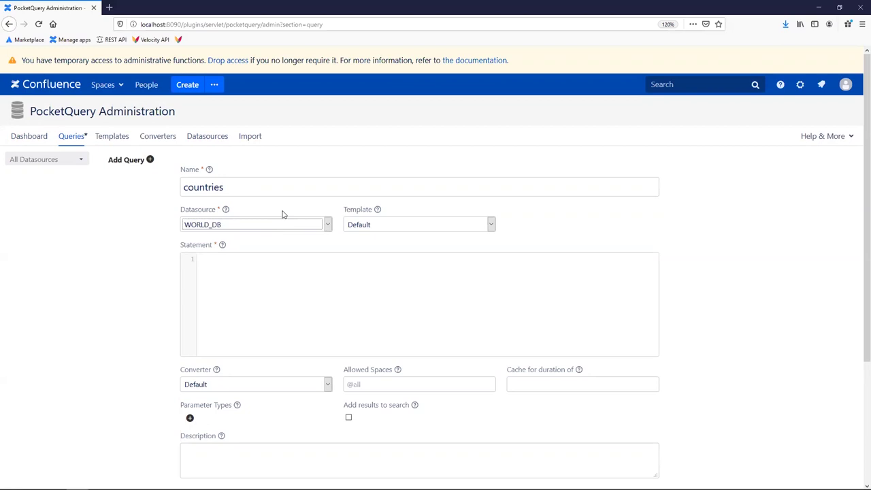
click(366, 226)
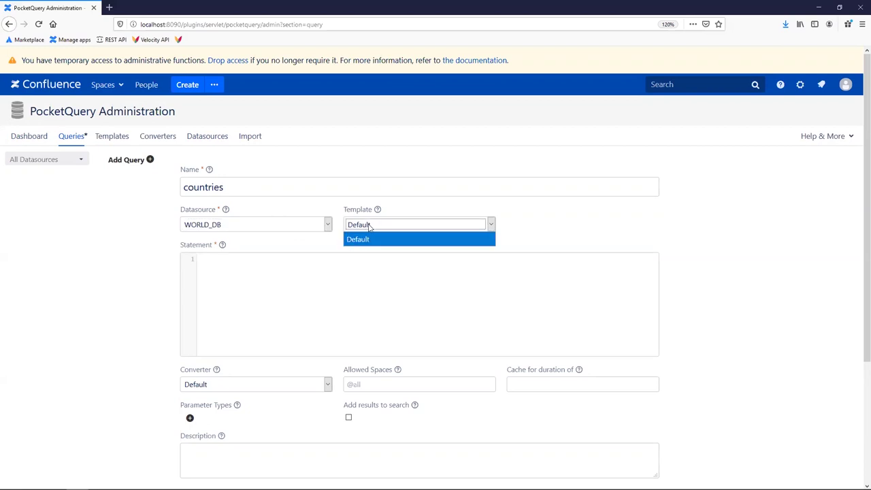
click(368, 235)
Paste SELECT * FROM country LIMIT 10 as the statement and save the query.
click(301, 272)
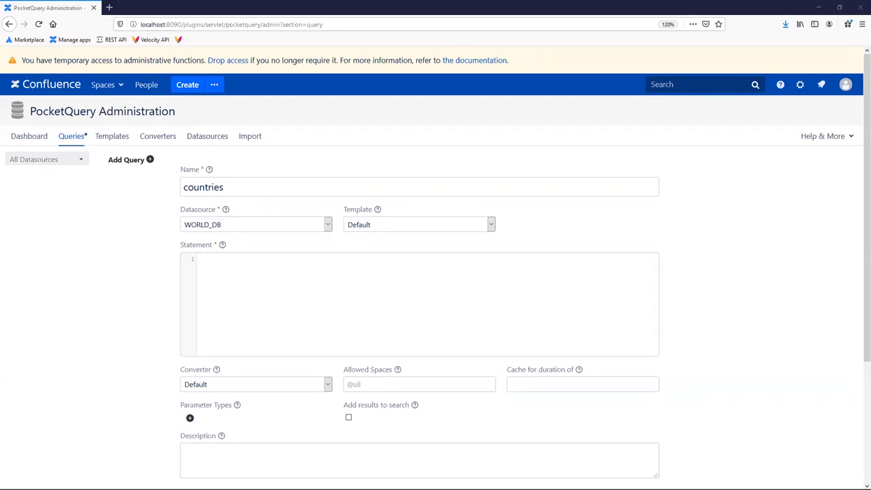
click(266, 290)
text(SELECT * FROM country LIMIT 10)
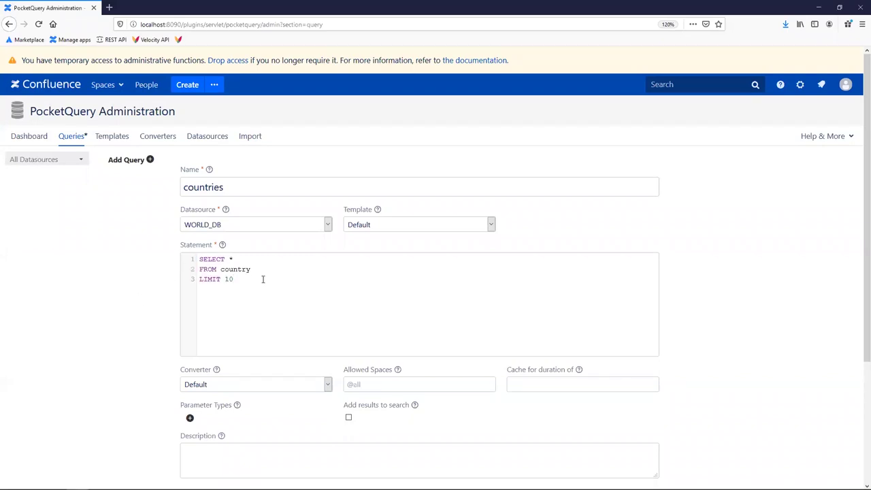
scroll(272, 286, down, 2)
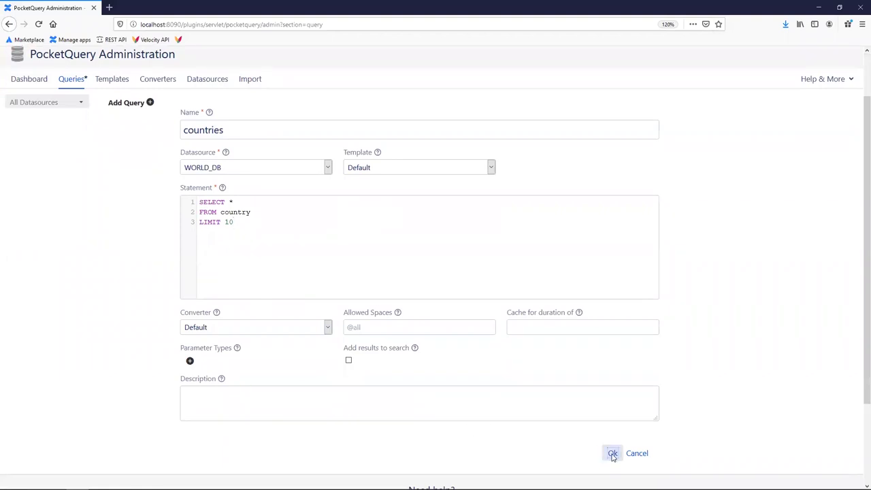
click(612, 453)
scroll(165, 262, up, 2)
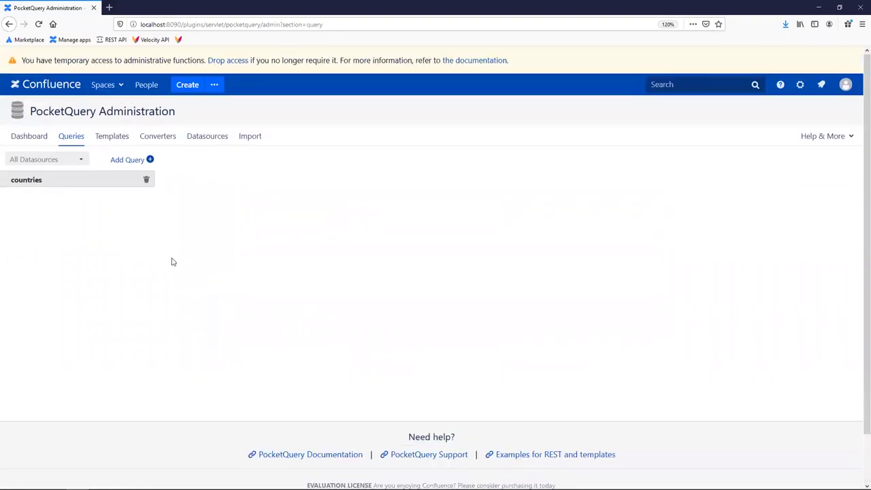
middle_click(185, 91)
Insert a PocketQuery macro using the countries query into the new page.
click(135, 5)
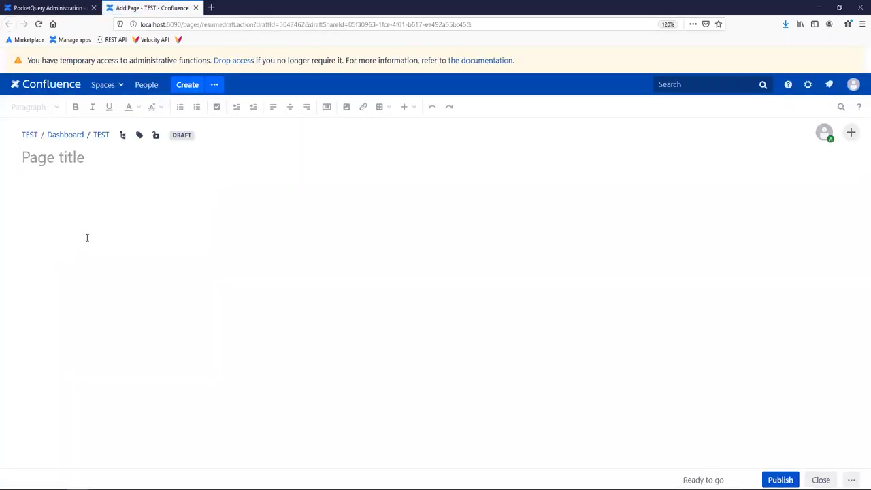
click(86, 238)
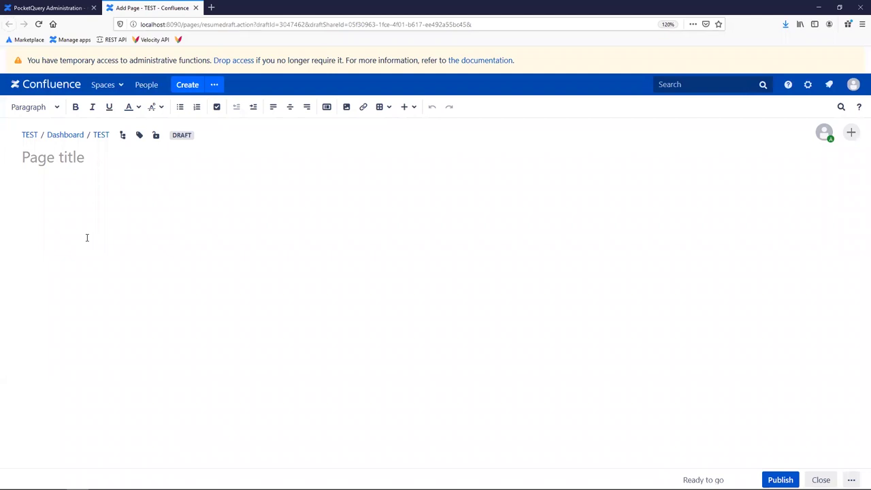
text({ Pocket)
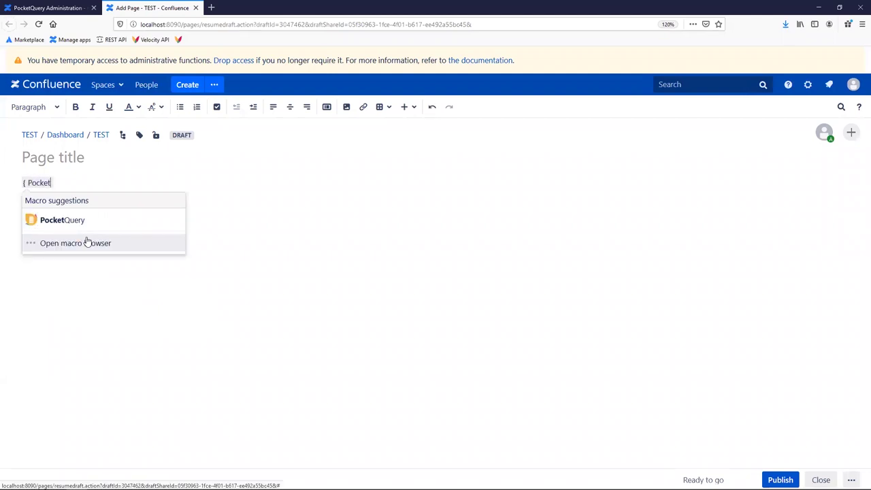
click(77, 220)
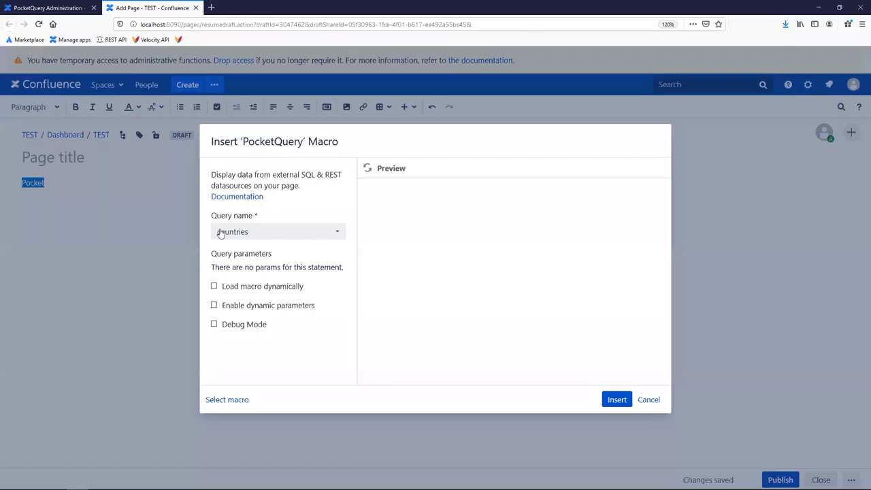
click(221, 234)
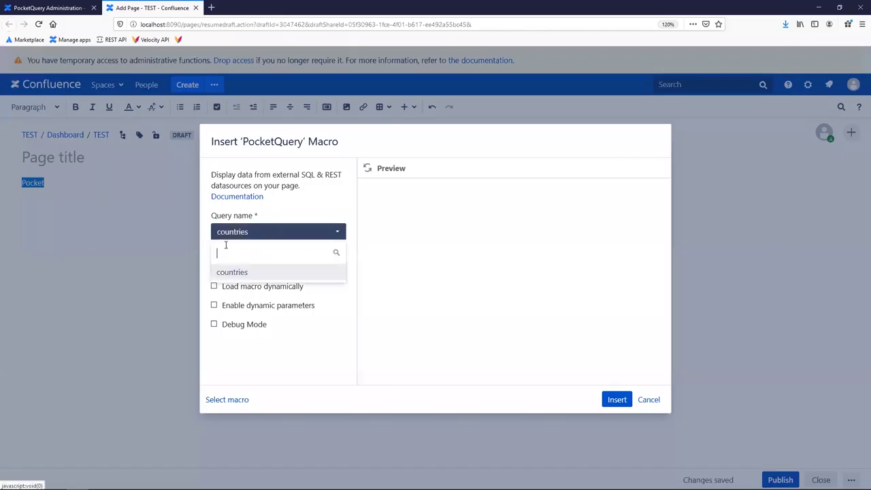
click(232, 271)
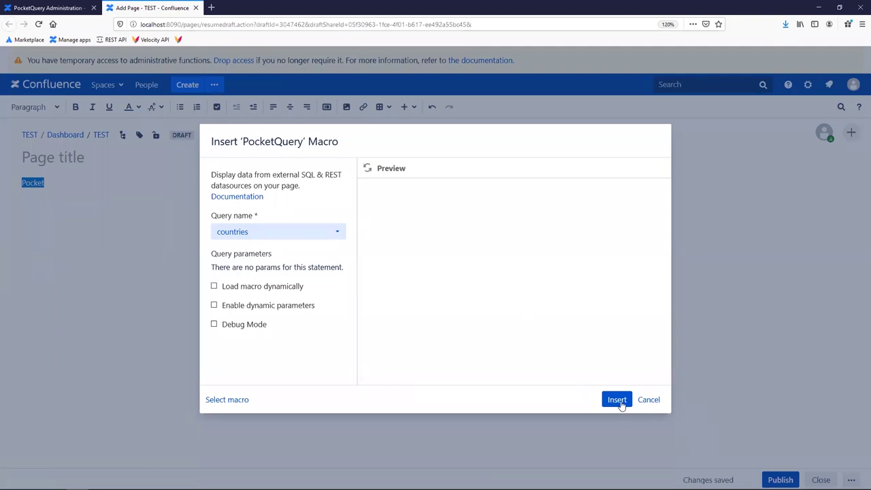
click(616, 400)
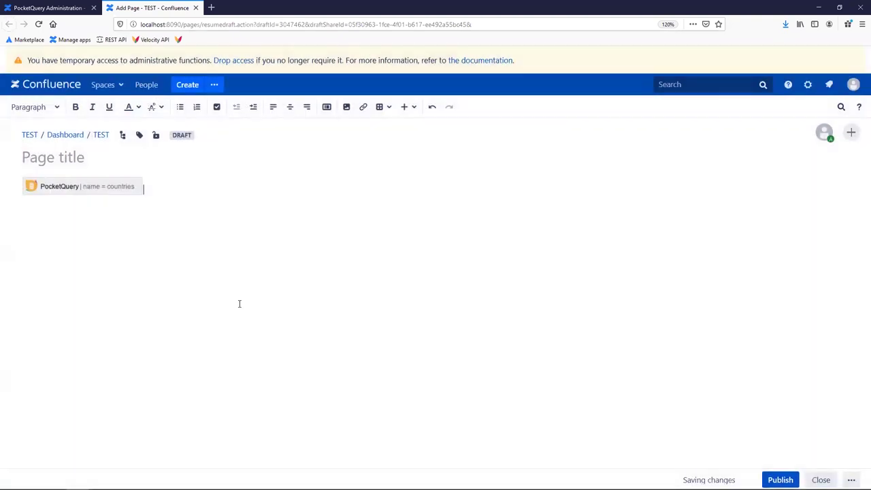
Title the page Countries and publish it.
click(46, 158)
text(Countries)
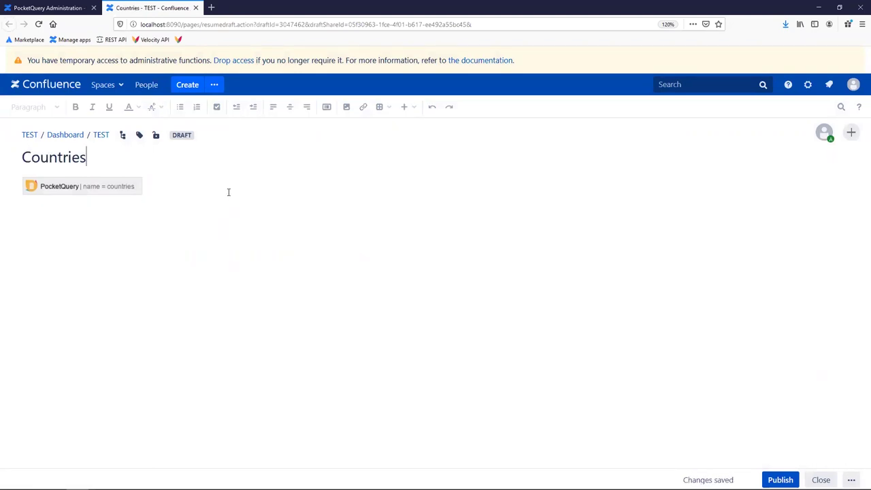
click(780, 480)
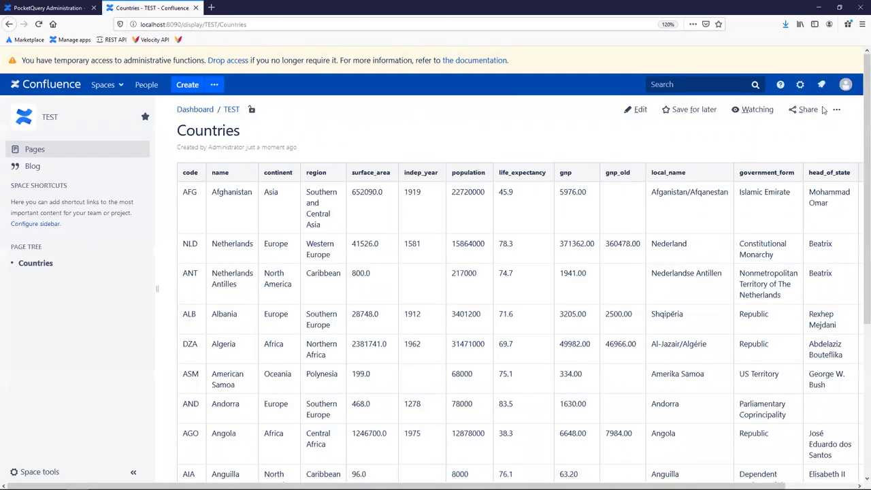
Scroll through the ten-row country table on the published Countries page and back up.
scroll(859, 131, down, 2)
scroll(859, 131, down, 4)
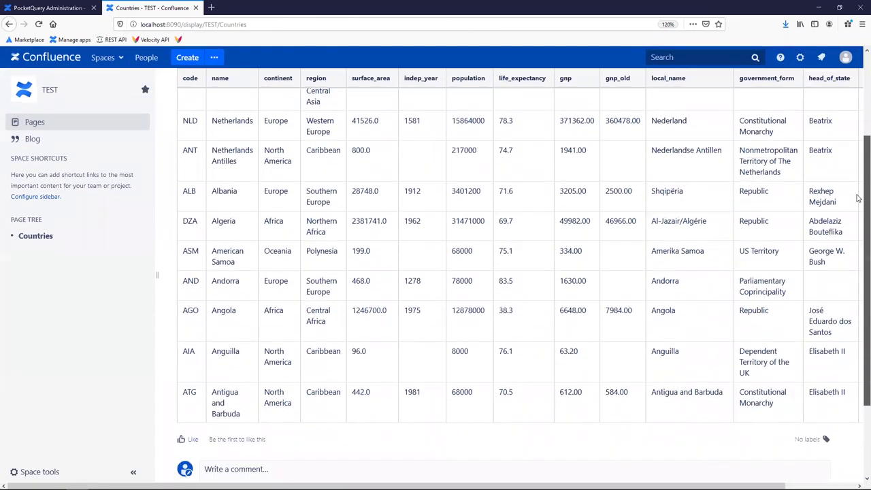
scroll(815, 65, up, 5)
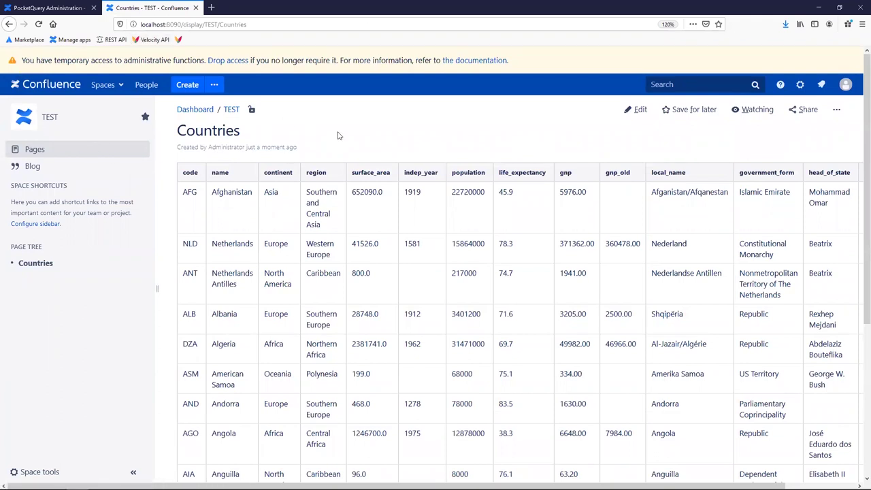
Open the jsonplaceholder users JSON as raw data in a new tab, then return to PocketQuery Datasources.
middle_click(111, 41)
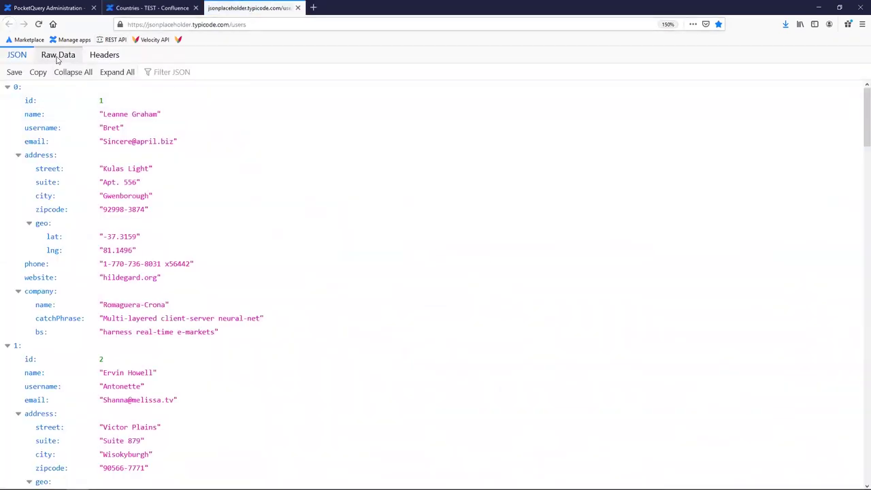
click(58, 55)
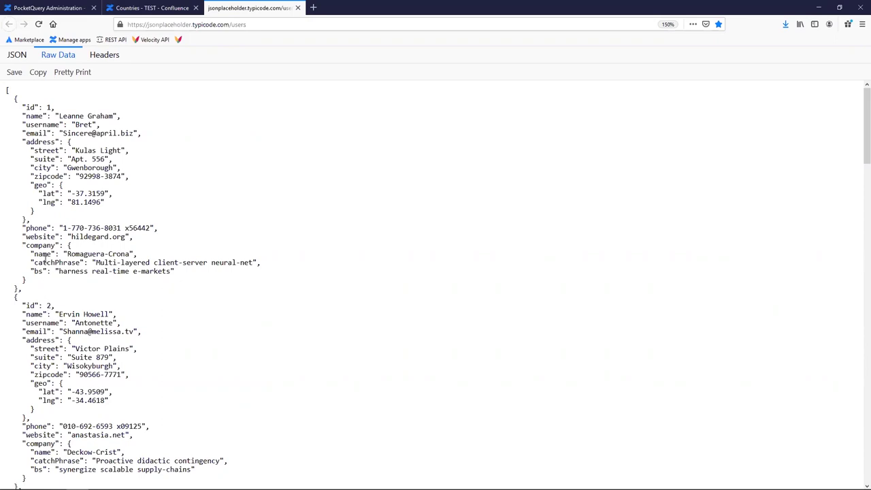
drag(229, 25, 120, 24)
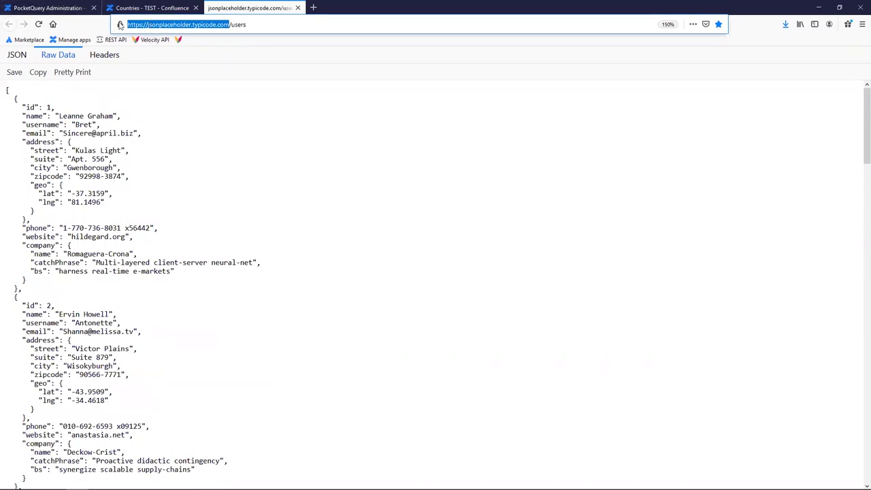
click(56, 8)
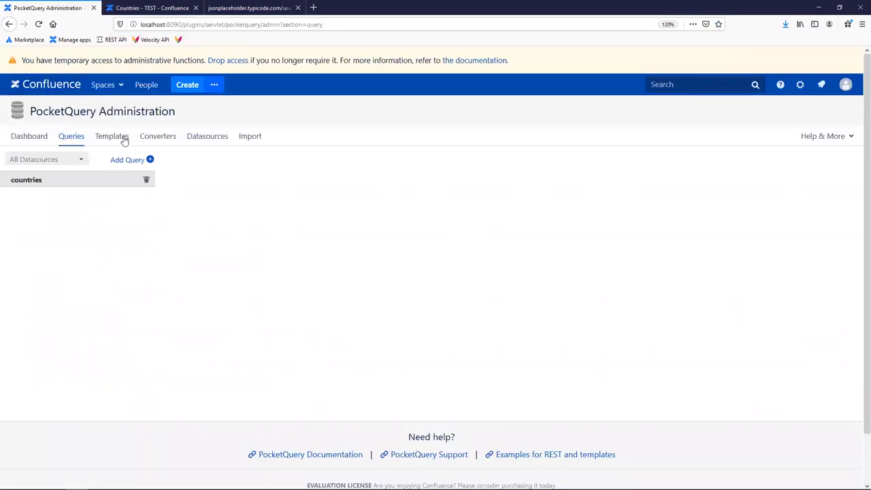
click(245, 8)
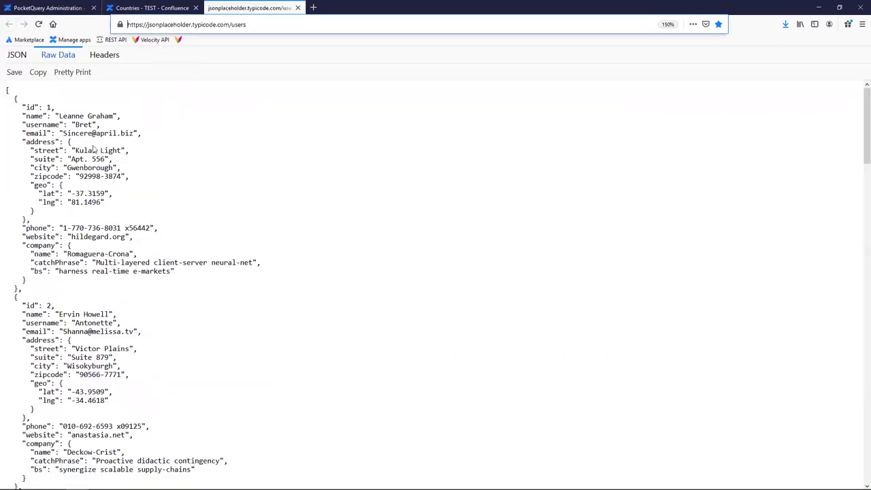
click(51, 8)
click(189, 141)
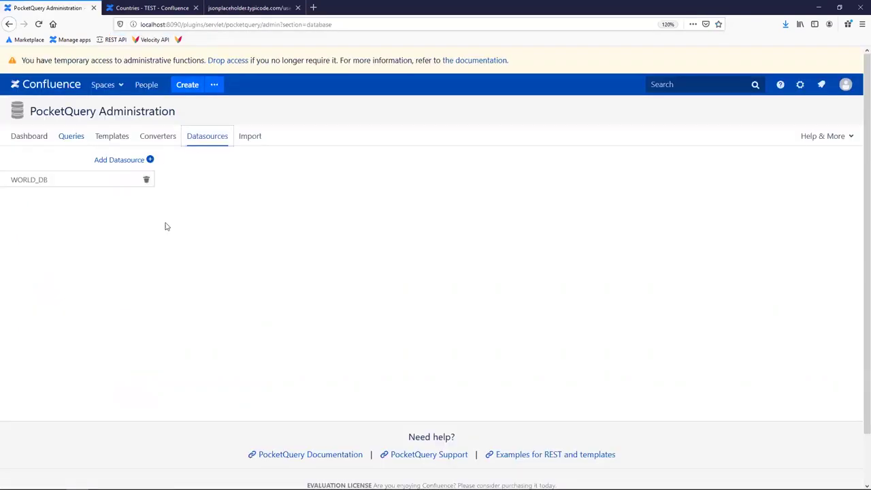
Add a new datasource named CRM_REST with type REST Basic.
click(126, 162)
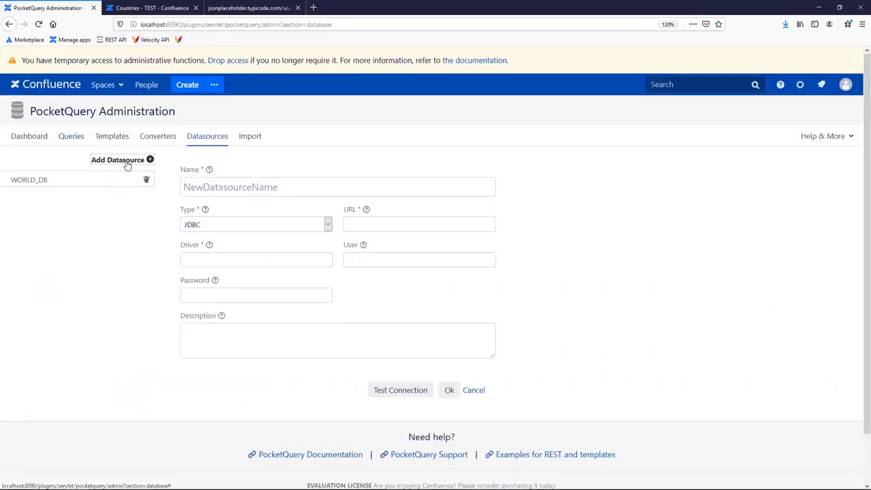
click(208, 186)
text(CRM_REST)
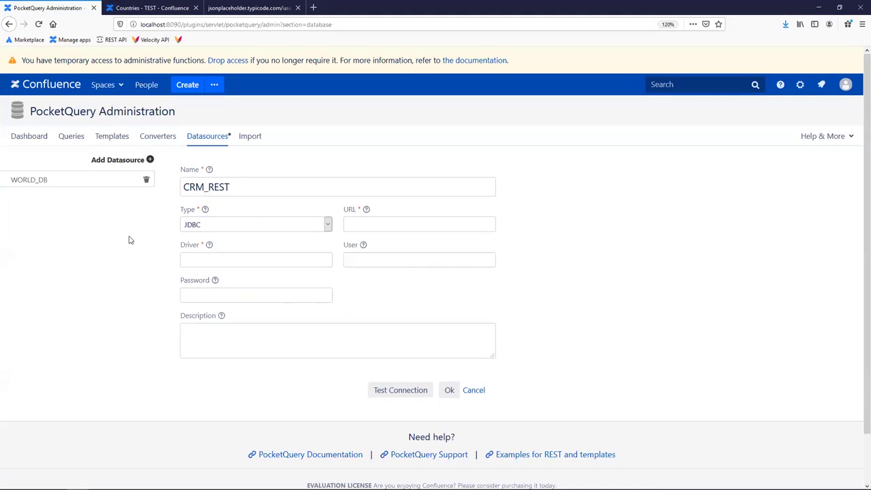
click(208, 226)
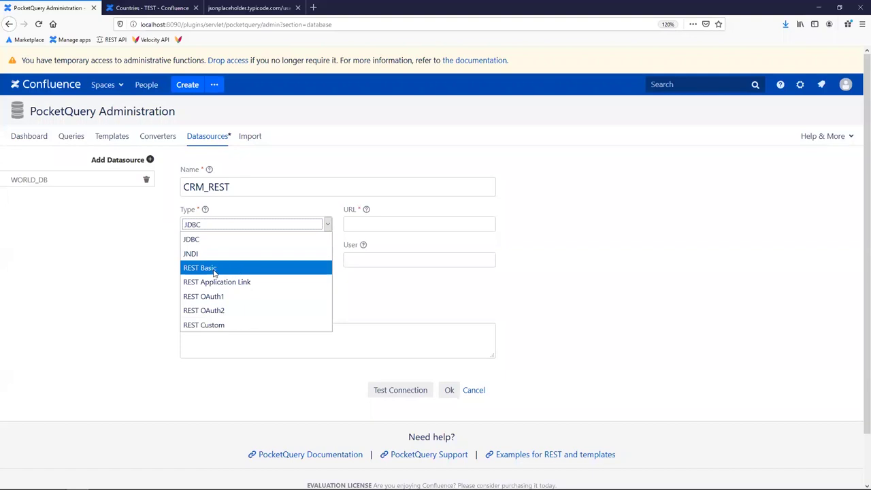
click(214, 269)
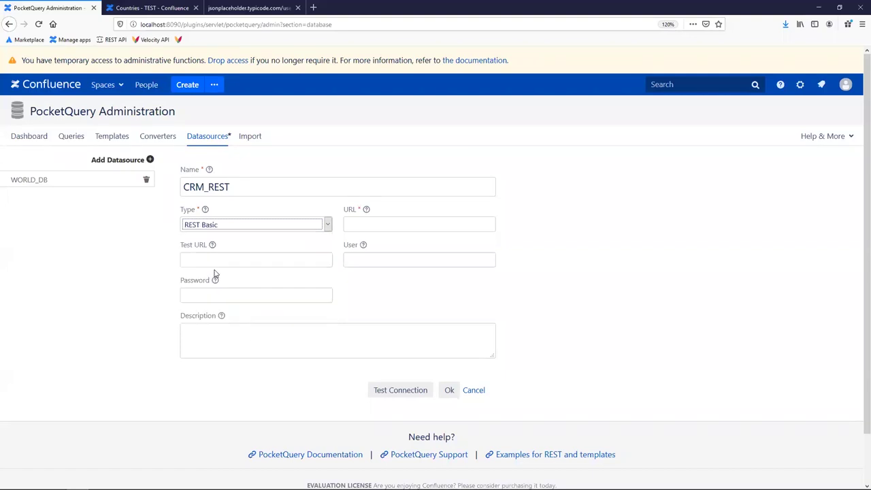
click(367, 256)
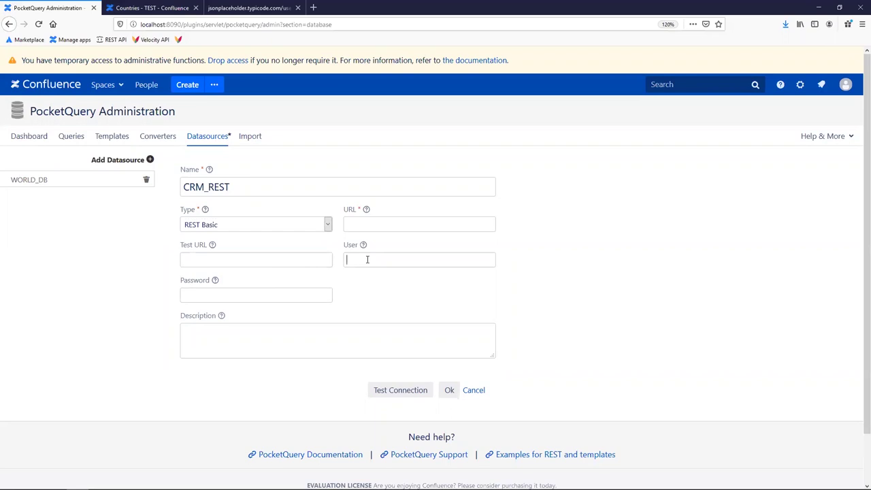
click(245, 8)
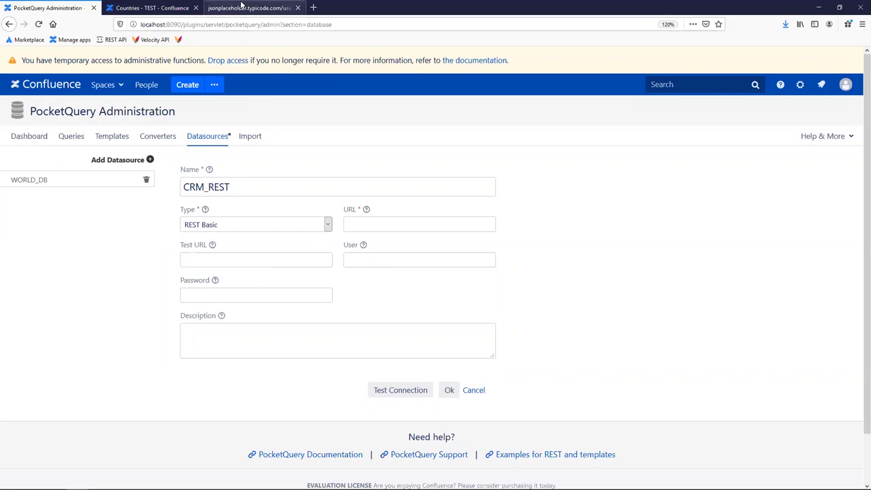
drag(229, 24, 94, 27)
key(ctrl+c)
click(66, 7)
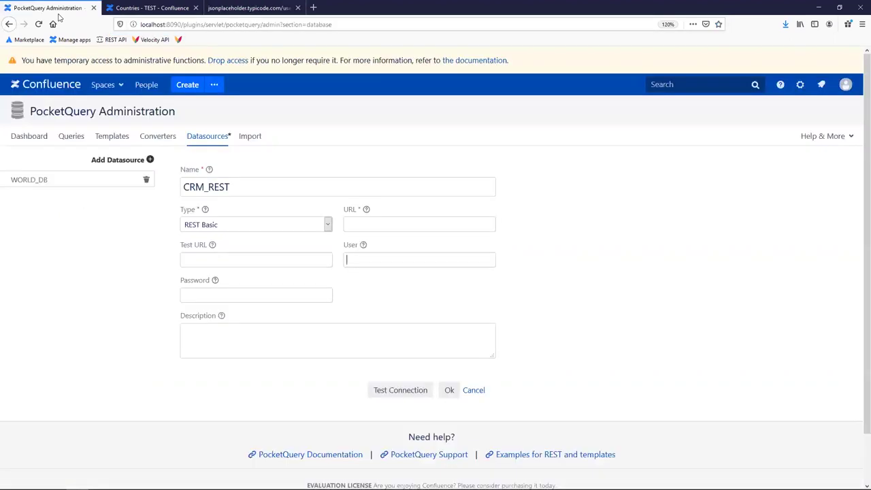
key(ctrl+v)
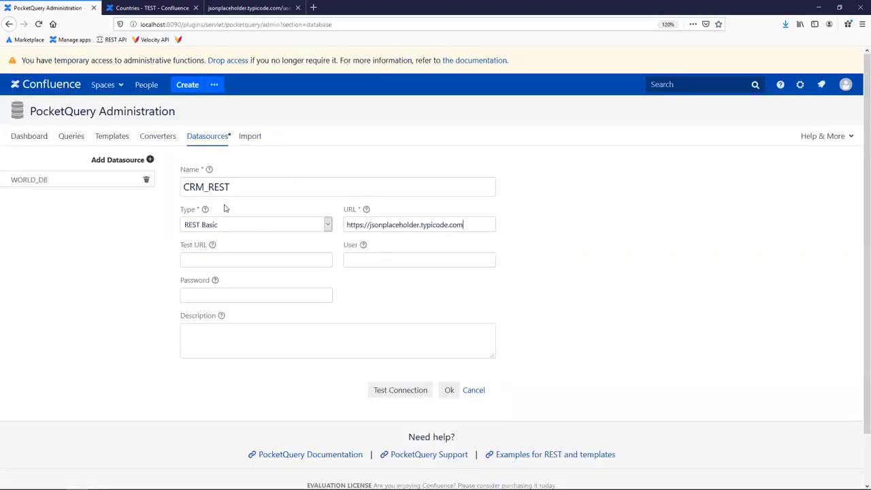
click(384, 394)
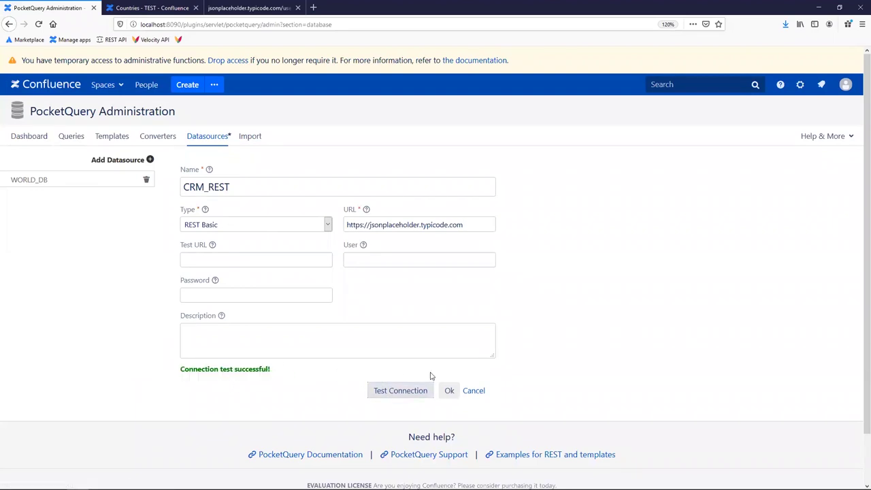
click(449, 392)
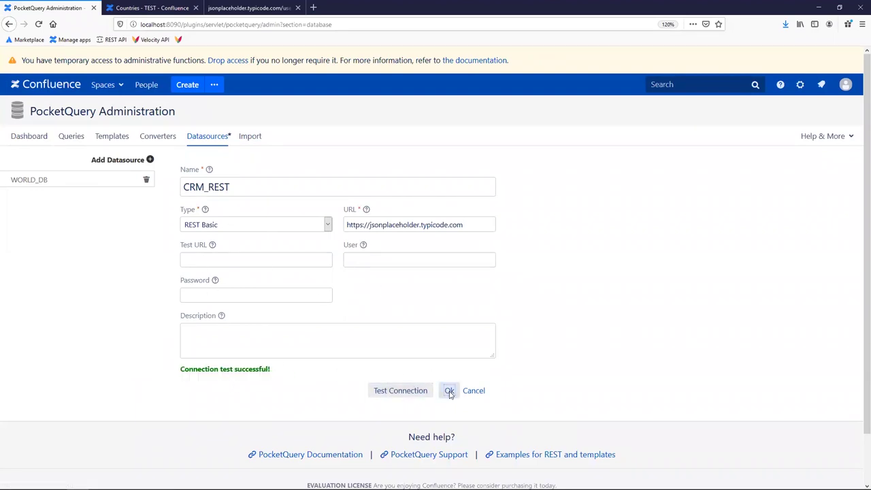
Start a new query on the CRM_REST datasource named customers.
click(71, 139)
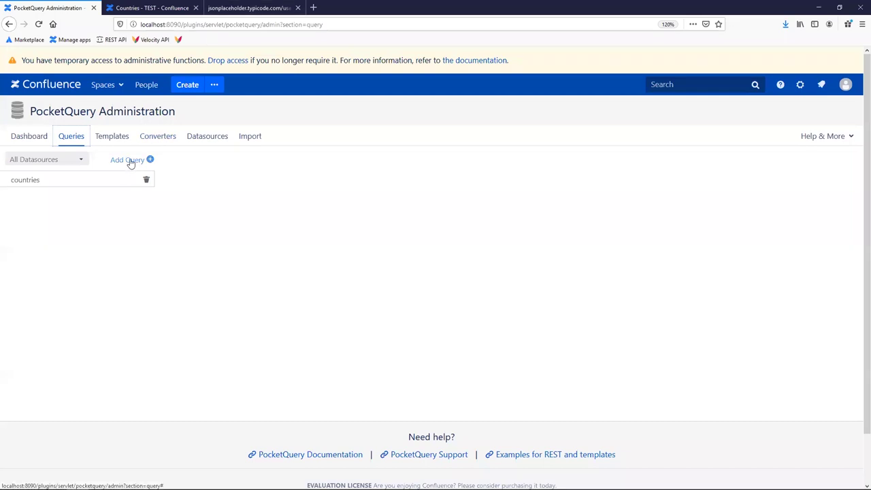
click(130, 161)
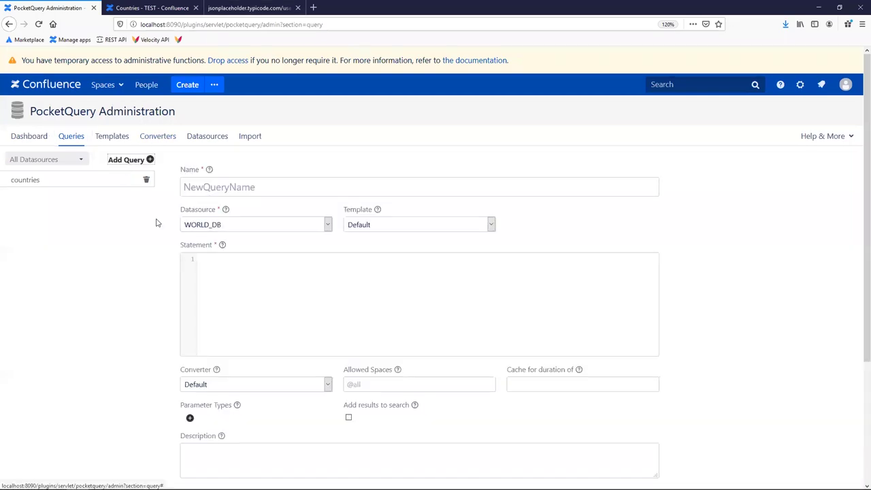
click(204, 226)
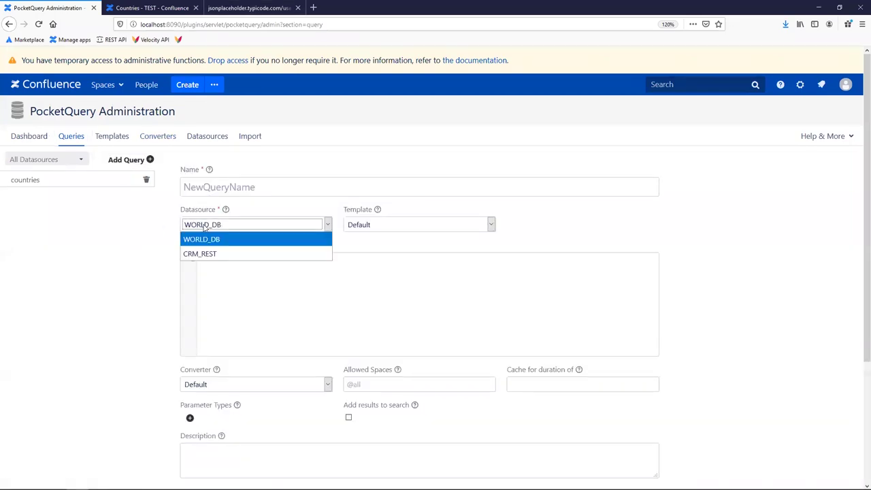
click(219, 259)
click(196, 186)
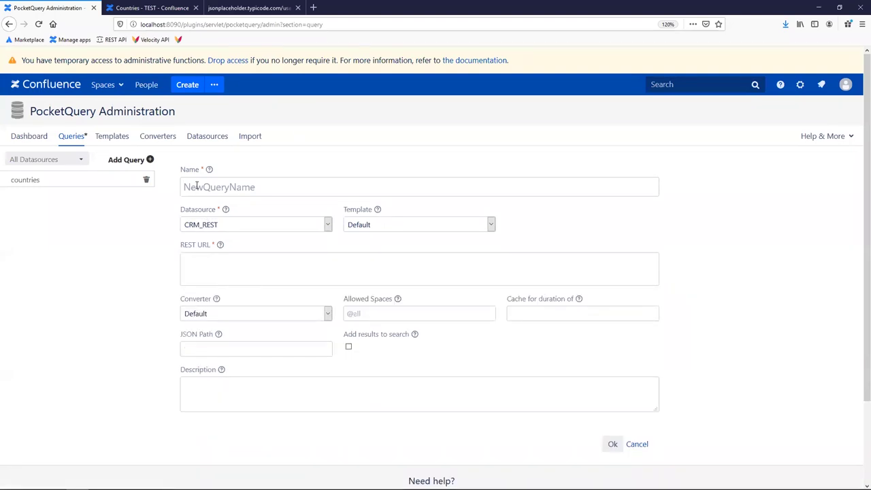
text(customers)
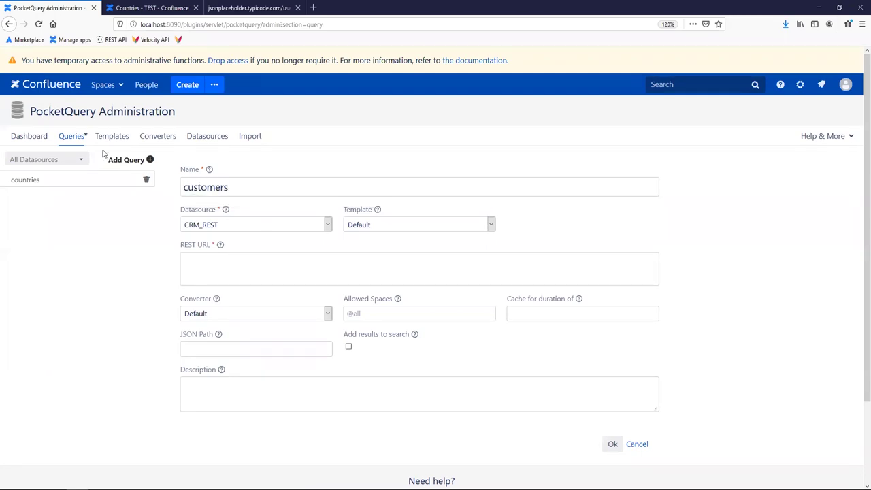
Set the customers query's REST URL to /users, copied from the users JSON address.
click(249, 7)
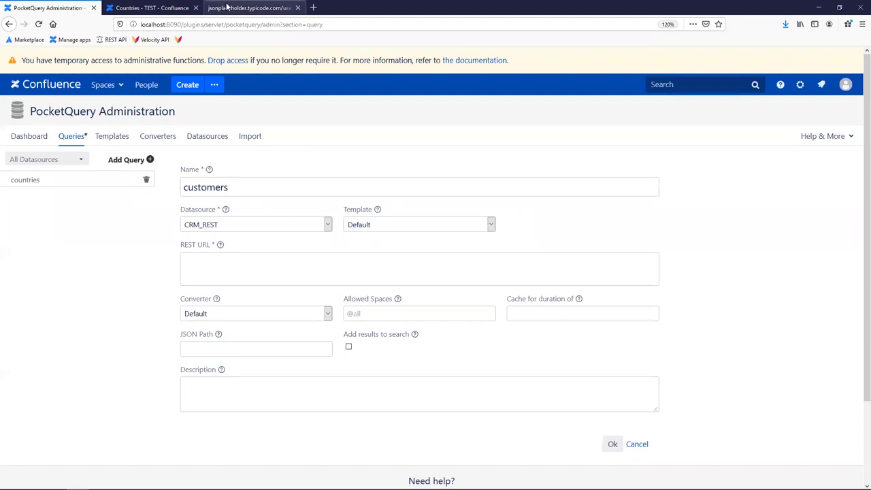
drag(243, 23, 230, 25)
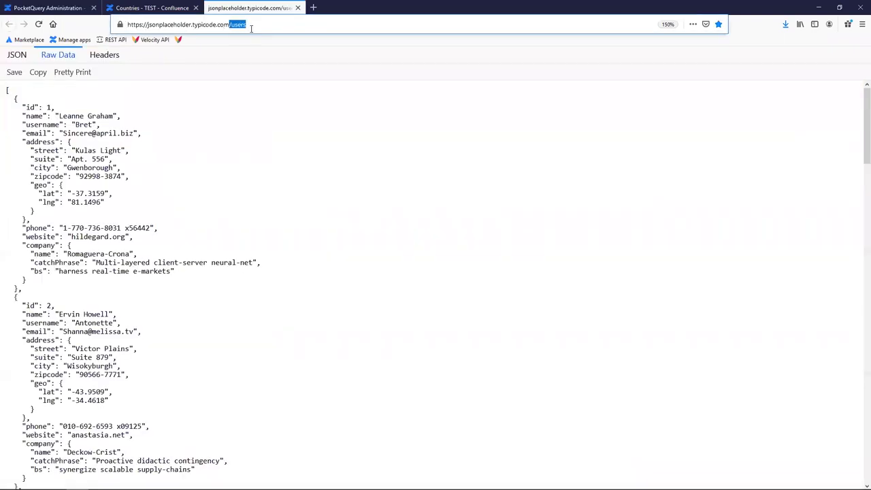
click(61, 8)
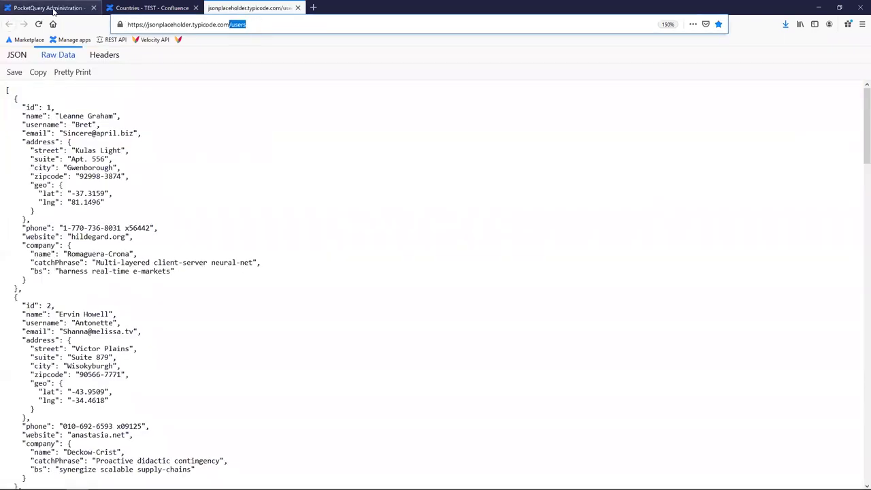
click(201, 261)
text(/users)
drag(211, 262, 168, 264)
click(233, 259)
drag(233, 258, 173, 262)
click(225, 262)
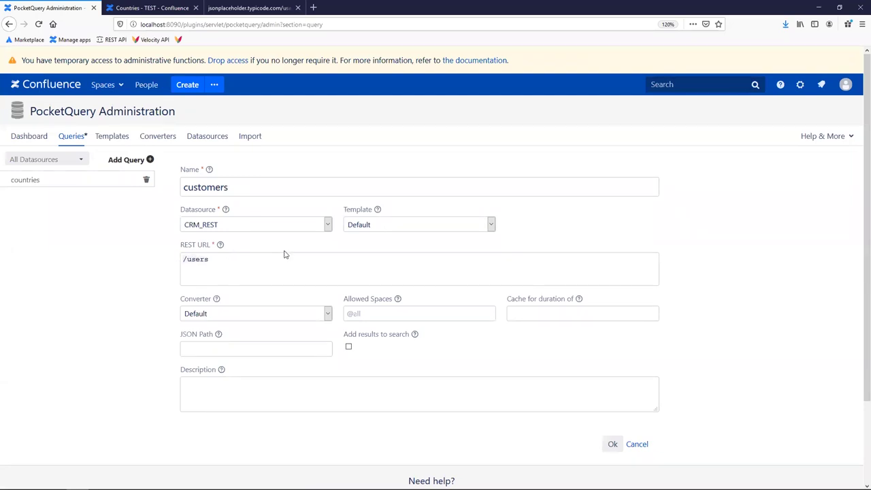
Keep the Default template and save the customers query.
click(368, 228)
click(365, 228)
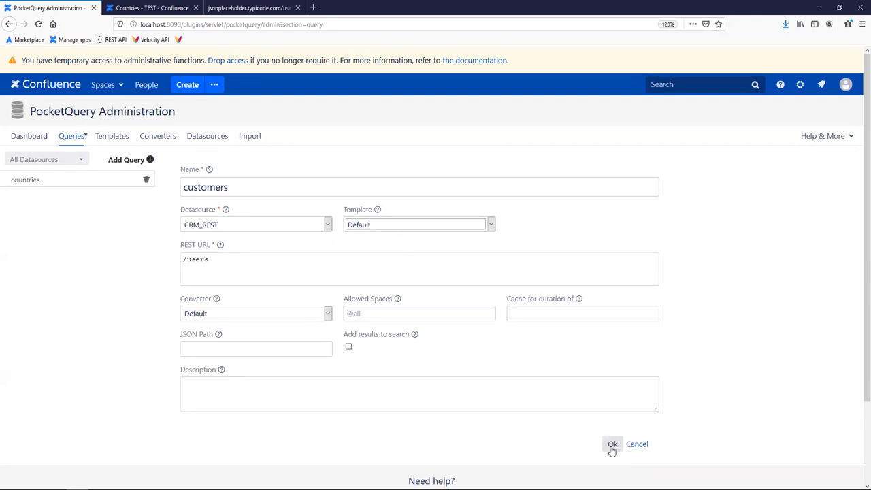
click(612, 445)
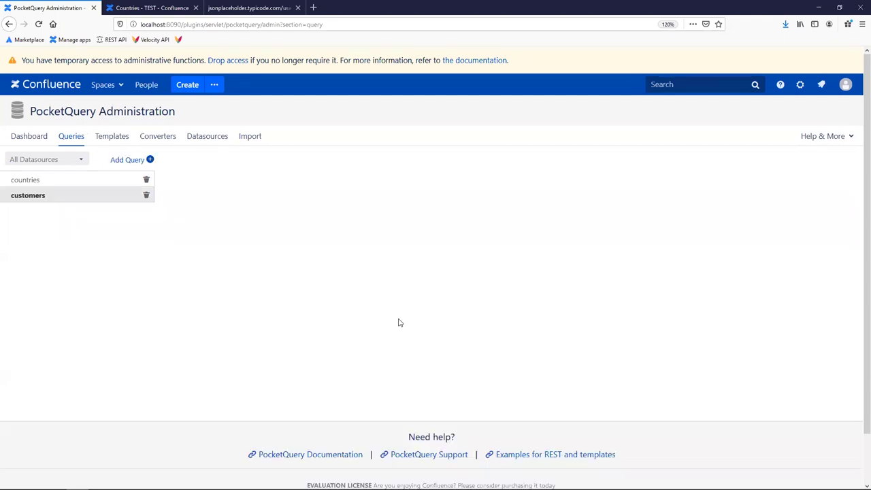
Create a new Confluence page titled 'Customers' and close the Countries page tab.
click(188, 85)
middle_click(253, 14)
text(Customers)
key(Return)
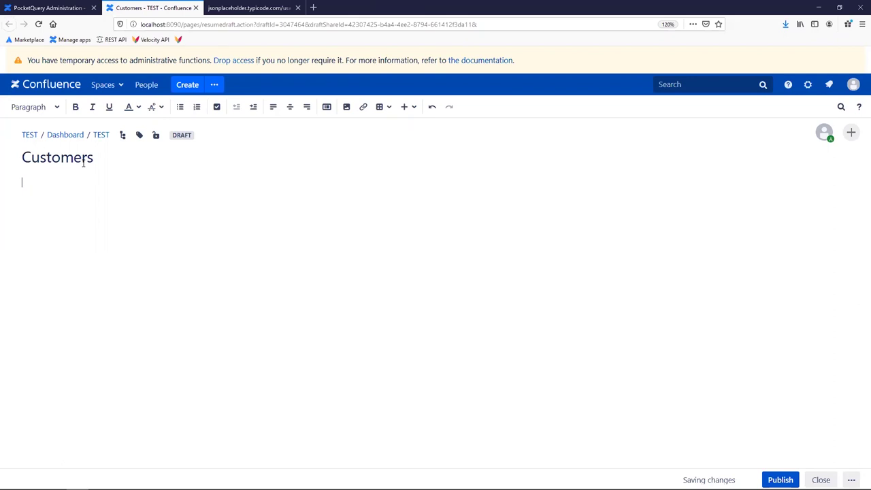
Insert a PocketQuery macro into the page showing the customers query.
text({Pocket)
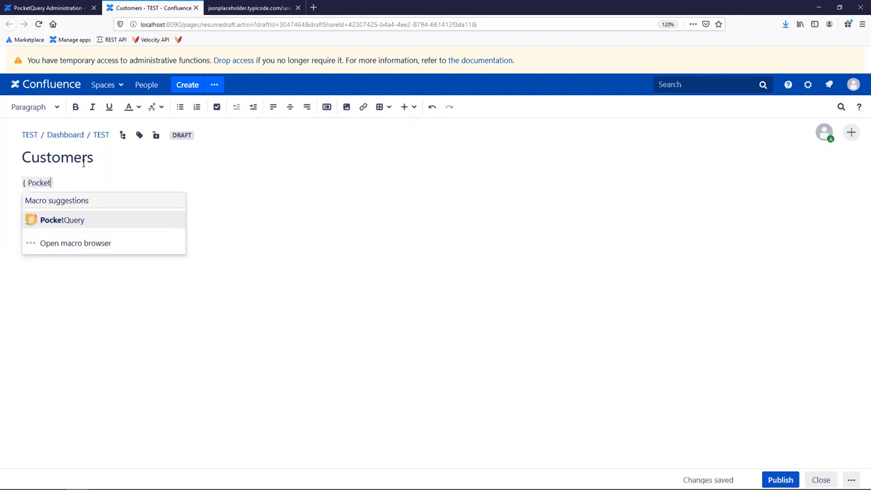
key(Return)
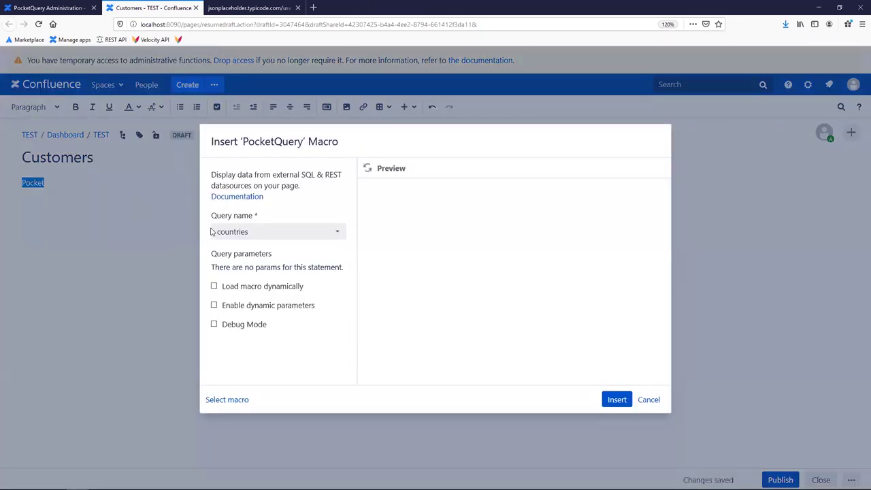
click(235, 237)
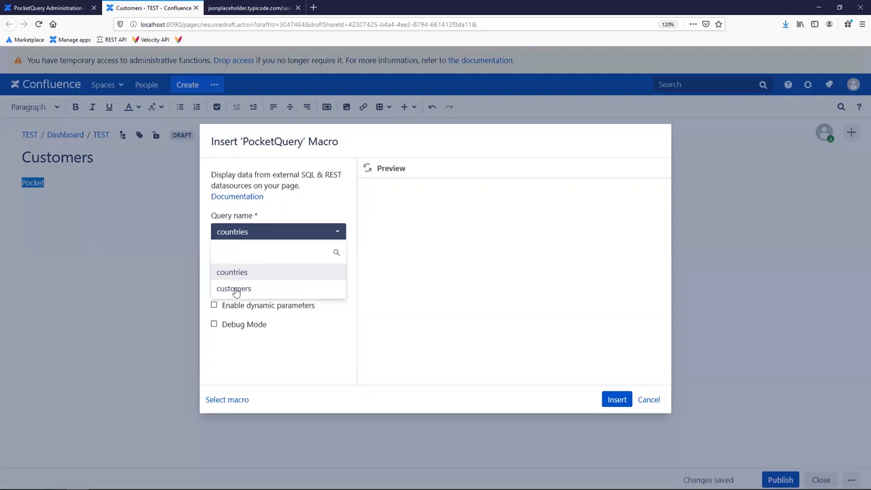
click(235, 291)
click(622, 400)
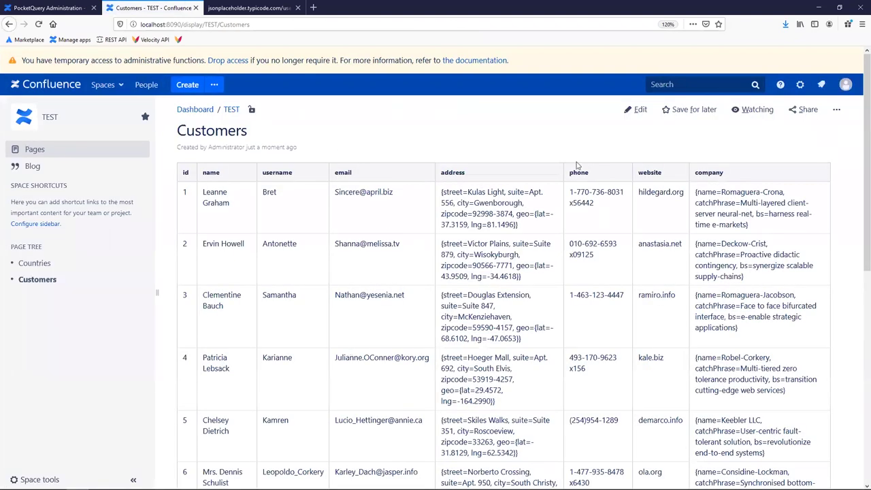
View the raw users JSON, then select the first customer's address cell on the Customers page.
click(248, 8)
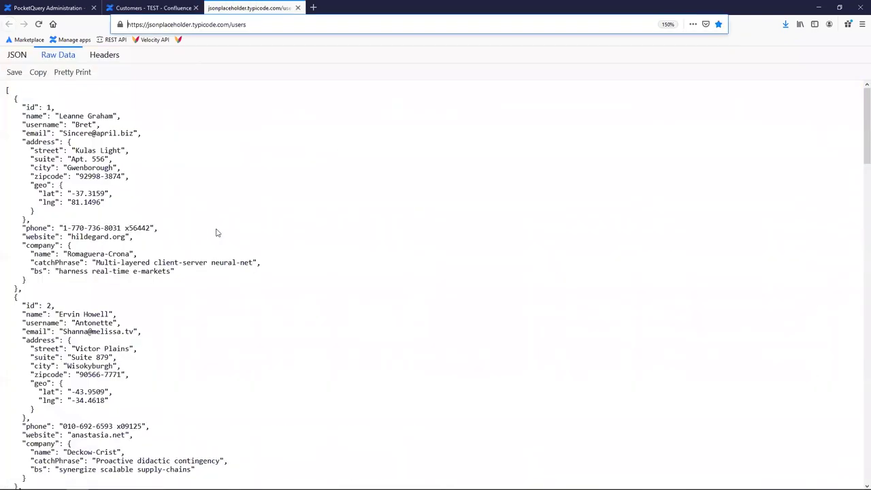
click(142, 10)
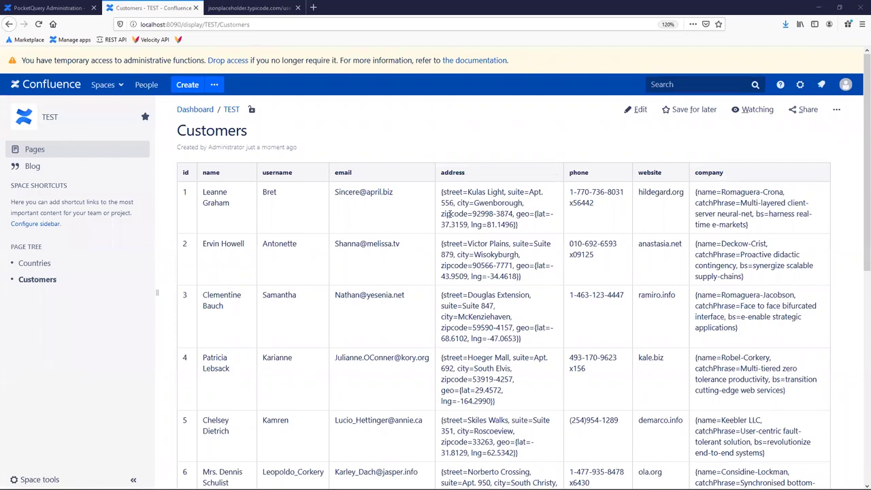
mouse_move(442, 192)
mouse_down()
mouse_move(524, 230)
mouse_move(442, 192)
mouse_up()
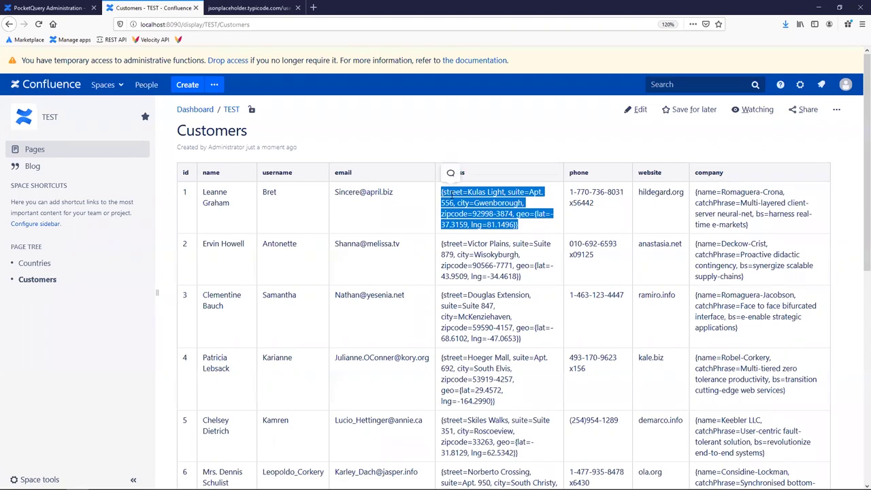
click(449, 170)
Select the first user's nested address and company blocks in the JSON, then the full address cell.
click(228, 8)
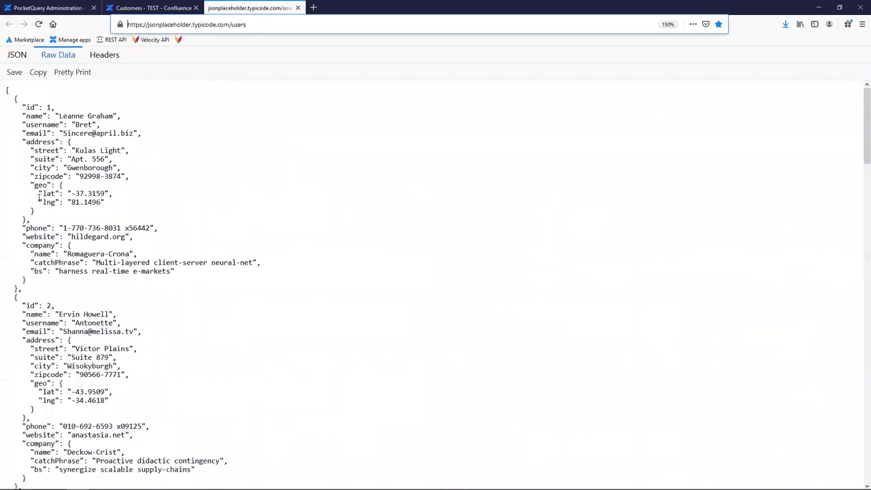
drag(32, 221, 7, 142)
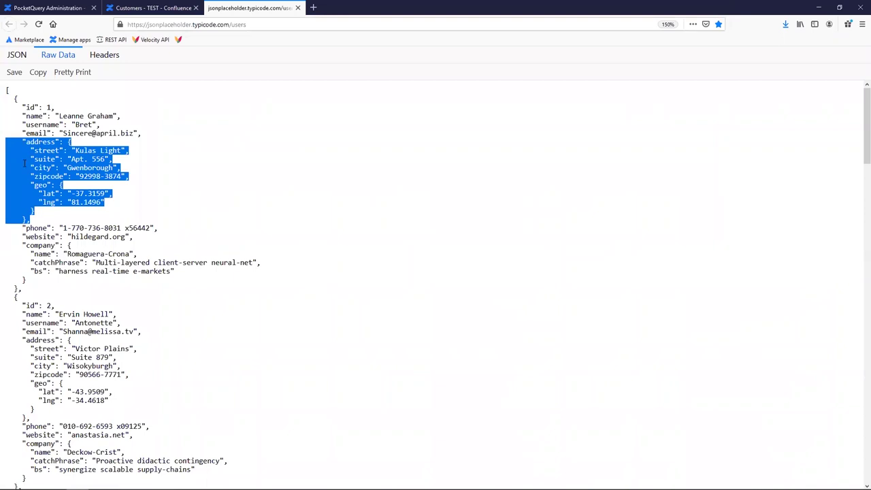
drag(29, 279, 6, 246)
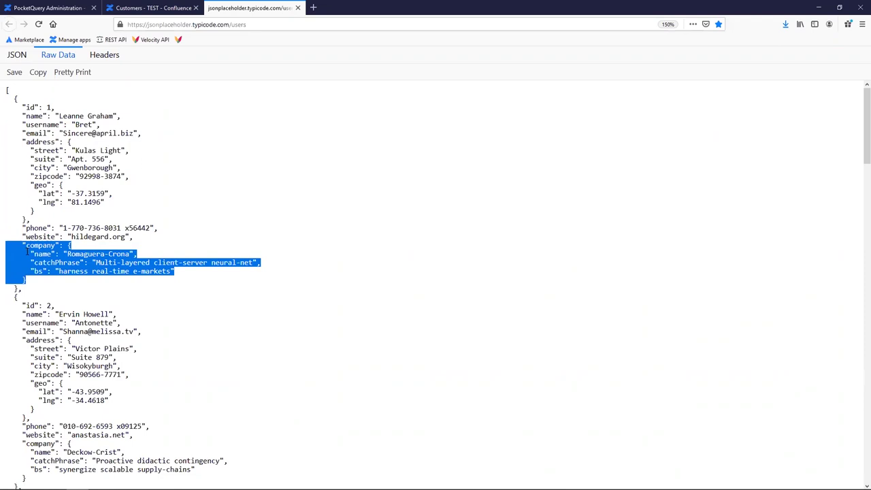
click(27, 251)
click(139, 7)
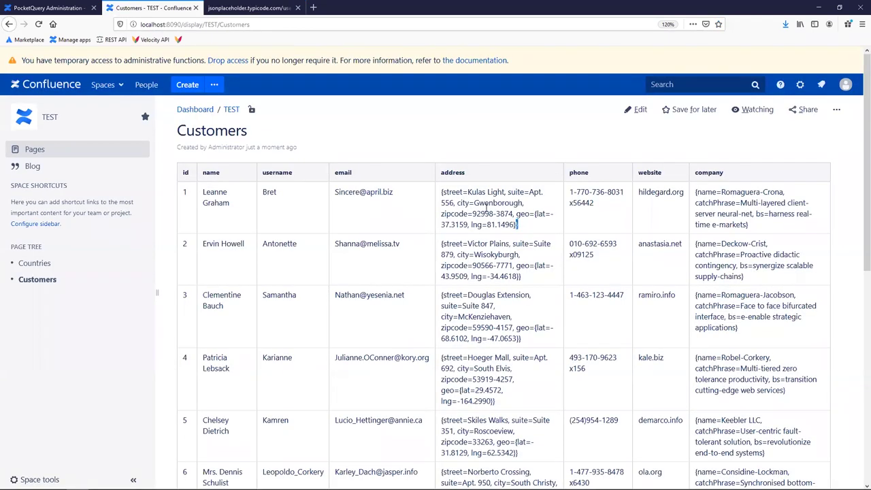
drag(486, 207, 436, 193)
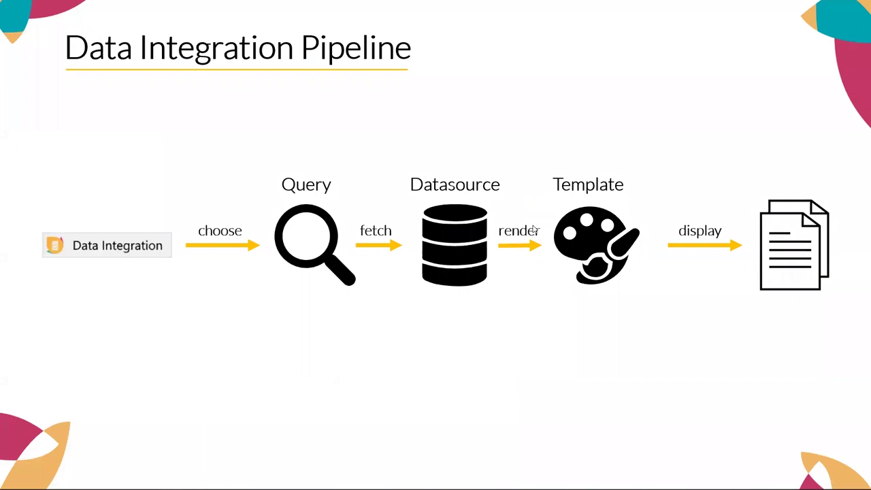
Advance the pipeline slide to reveal the 'process' step for REST API data.
key(Right)
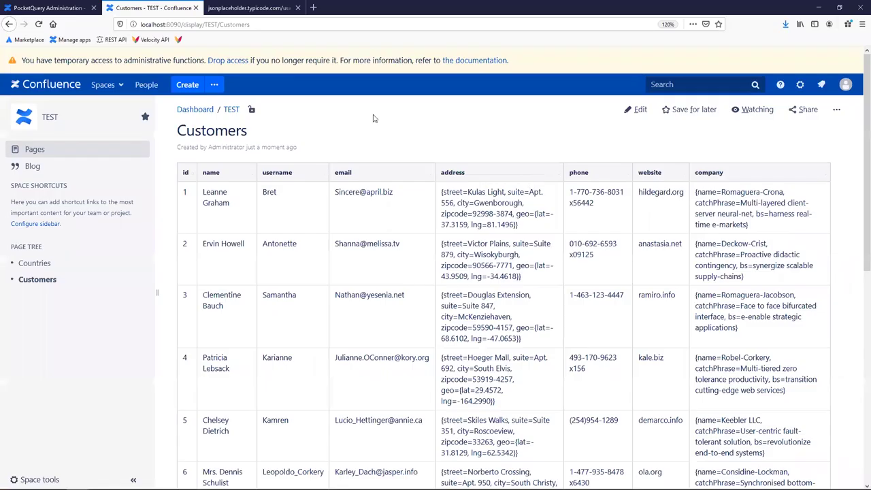
Open the Converters section of PocketQuery Administration and start a new converter.
click(47, 8)
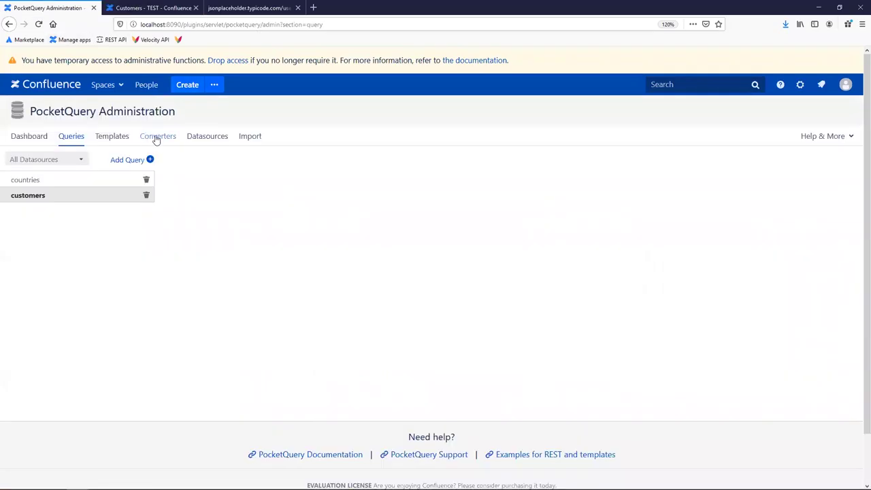
click(37, 138)
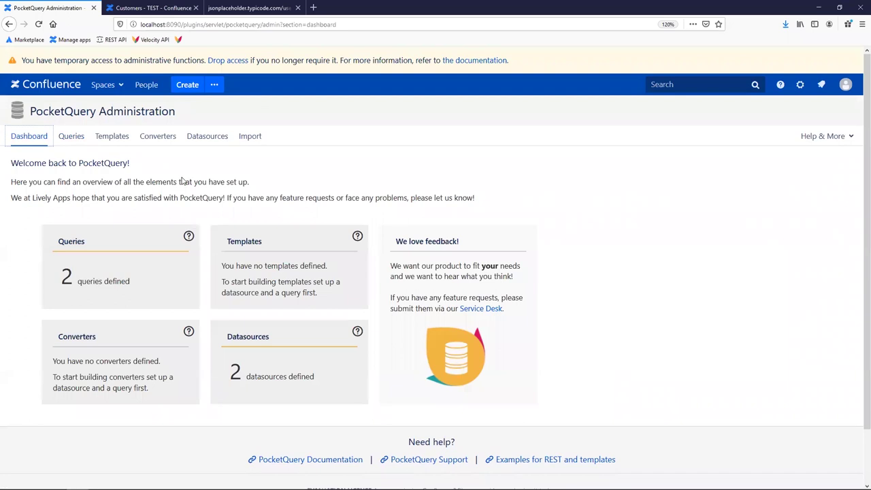
click(111, 374)
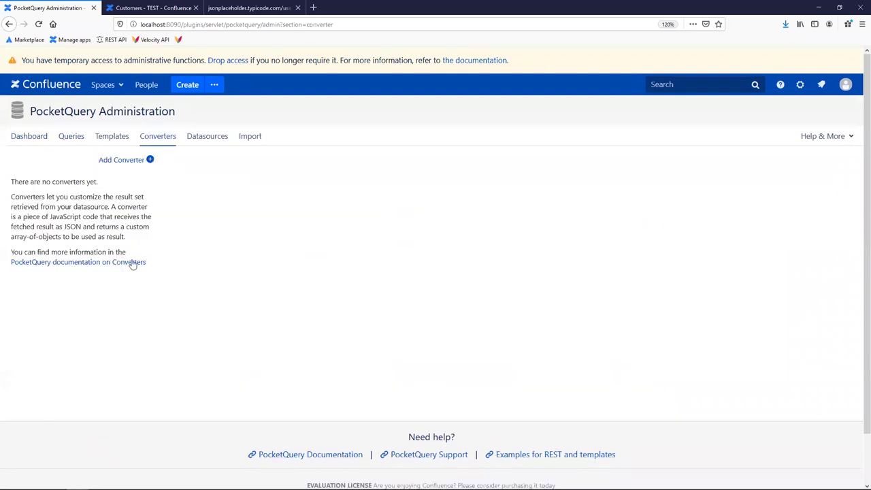
click(123, 164)
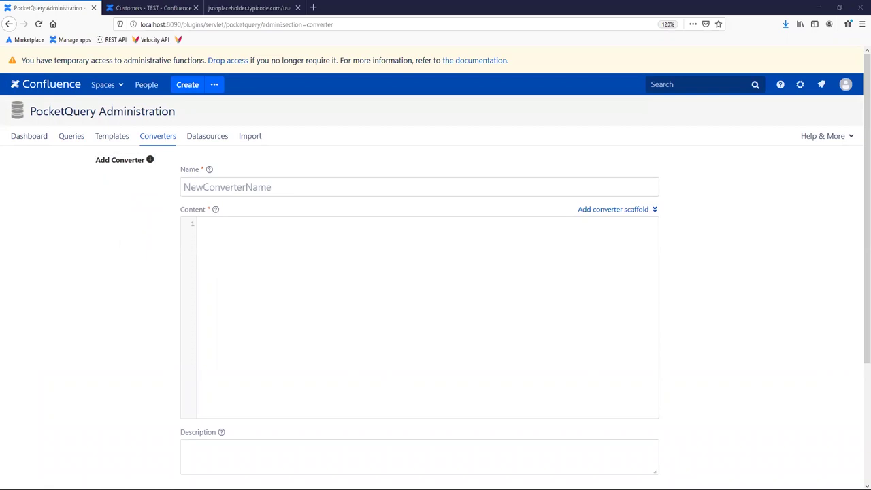
Review the id, name and company name lines in the JSON, then name the converter customers_company_converter.
click(235, 8)
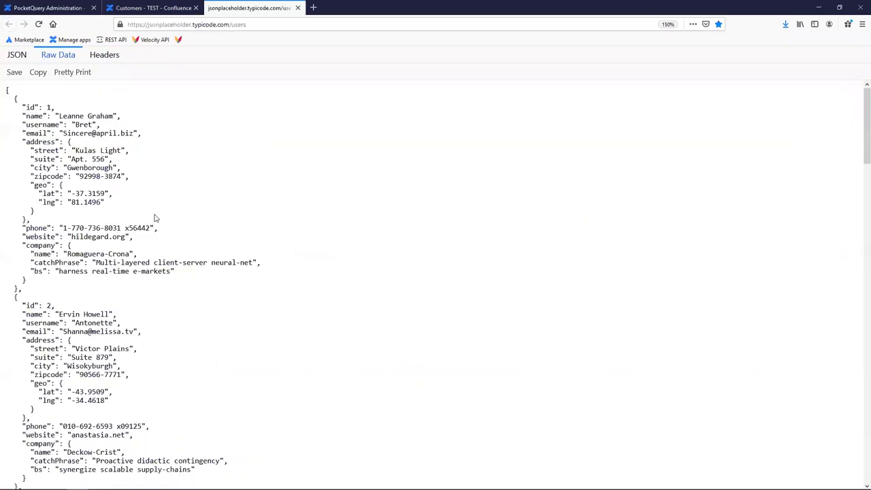
triple_click(58, 107)
drag(22, 117, 142, 121)
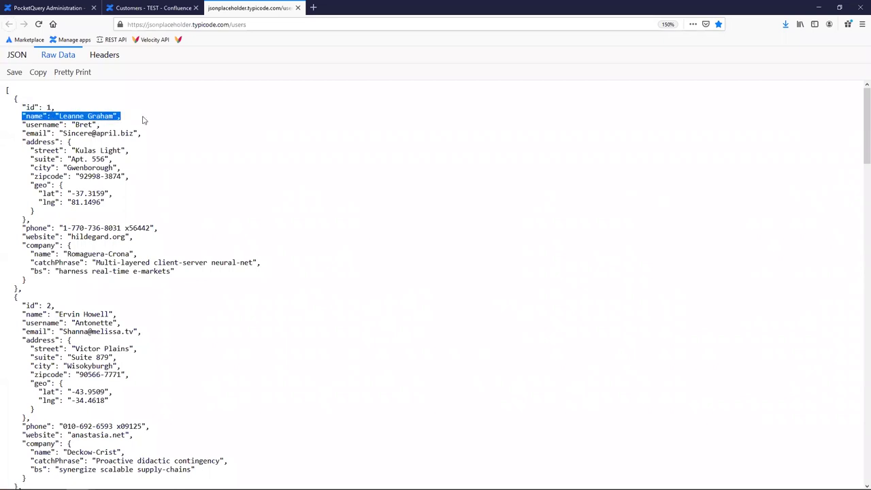
drag(30, 253, 152, 257)
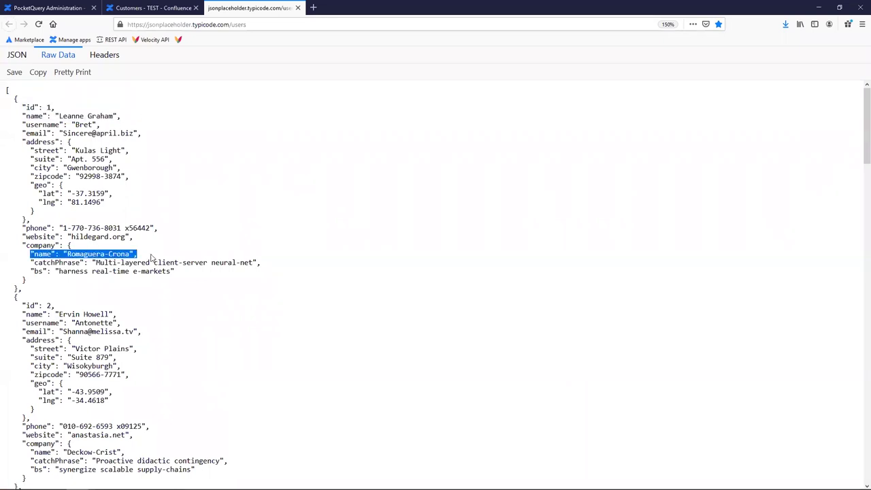
click(142, 10)
key(ctrl+shift+Tab)
key(Tab)
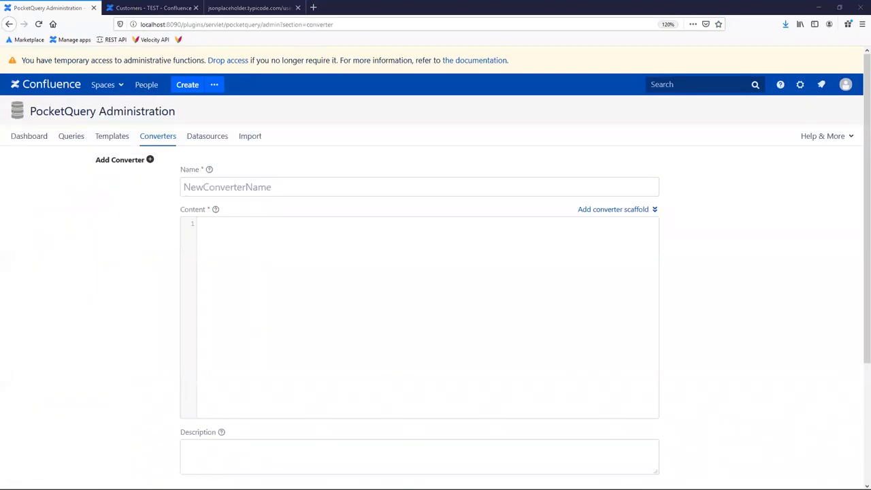
text(customers_company_converter)
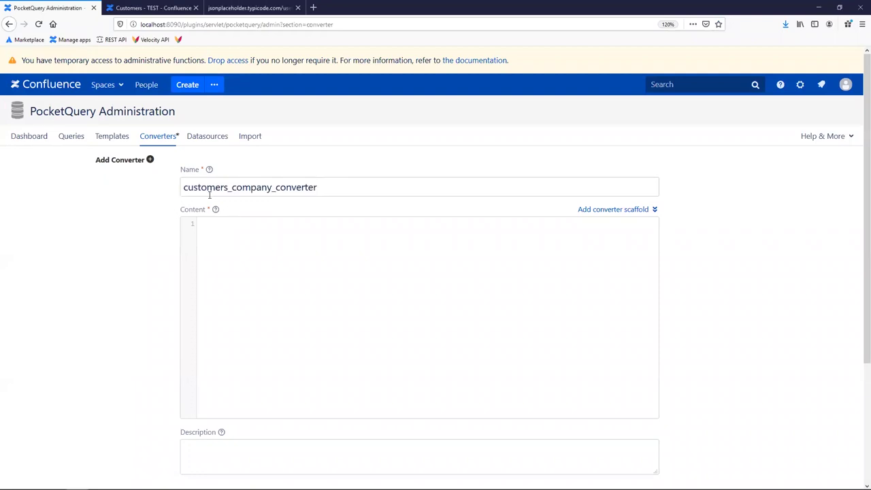
Replace the converter scaffold code with the prepared custom convert function.
click(210, 229)
click(591, 215)
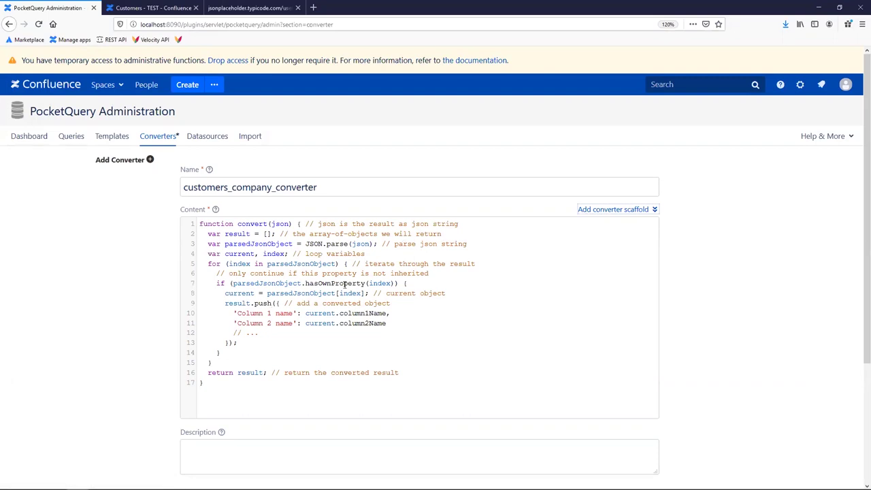
drag(405, 372, 154, 222)
key(BackSpace)
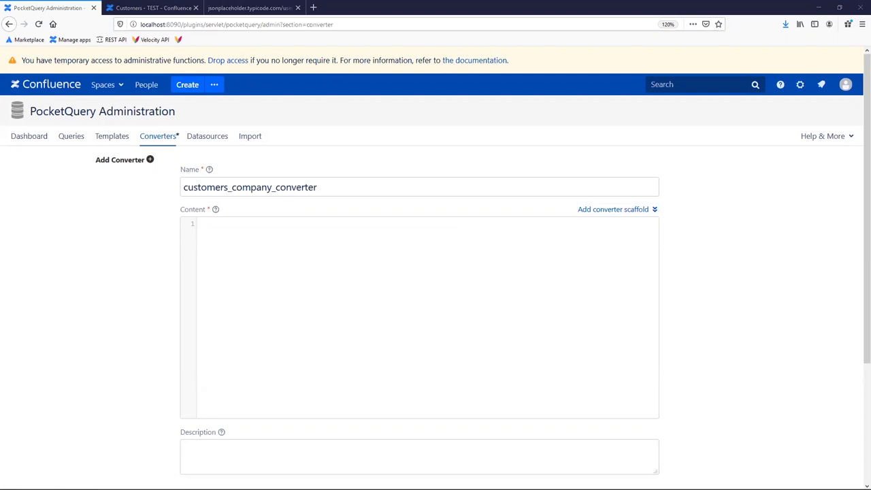
text(function convert(json) {    var parsed = JSON.parse(json);    return parsed.map(function(user) {     return {       "ID": user.id,       "Name": user.name,       "Company Name": user.company.name     }   });  })
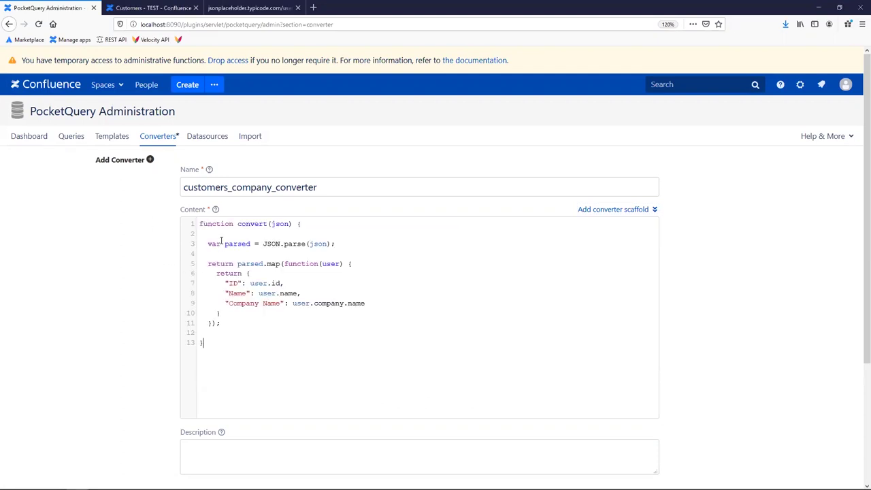
Walk through the JSON parsing and ID, Name, Company Name mapping lines, then save the converter.
drag(209, 243, 255, 242)
double_click(276, 223)
drag(344, 244, 207, 243)
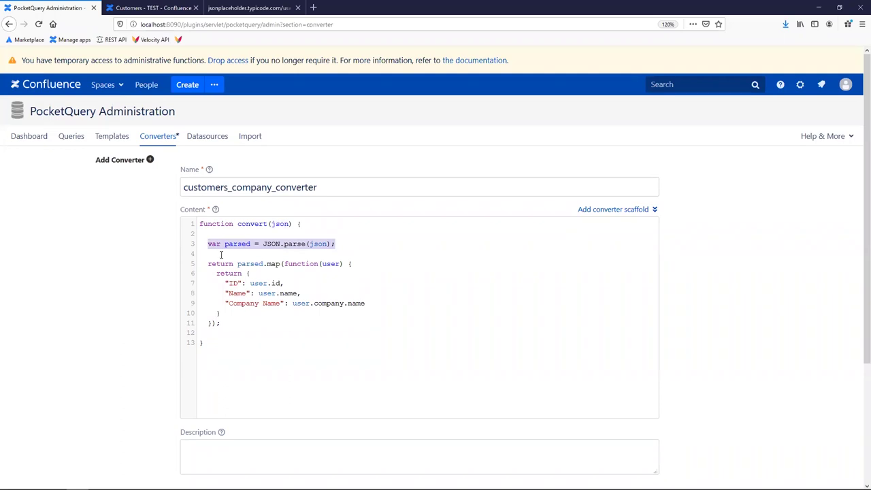
click(283, 263)
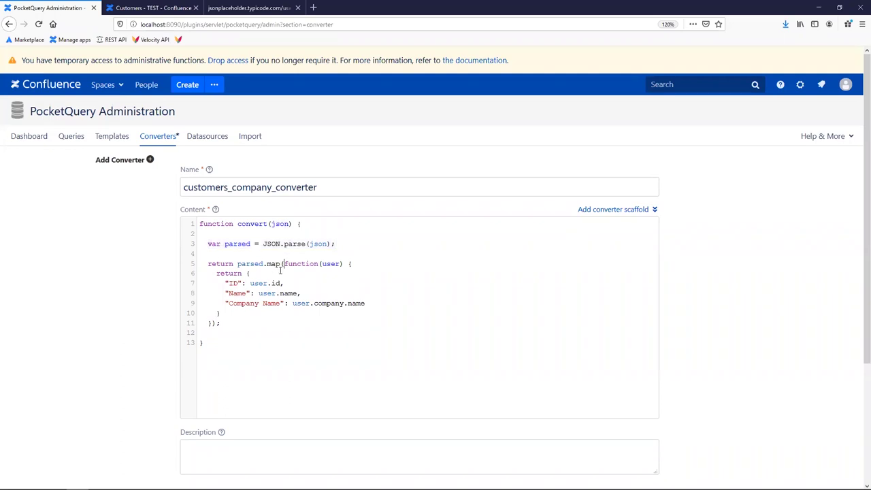
drag(225, 283, 284, 283)
drag(226, 293, 300, 293)
drag(227, 303, 344, 304)
click(313, 303)
double_click(354, 303)
scroll(264, 287, down, 1)
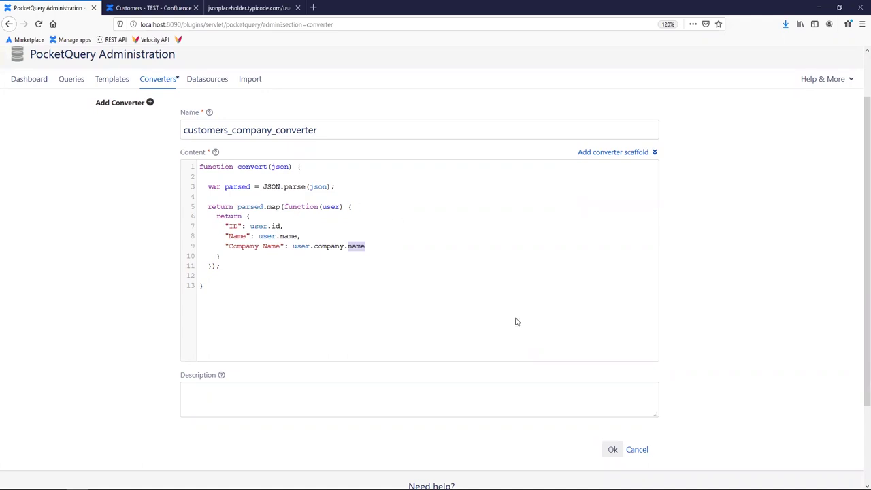
click(613, 450)
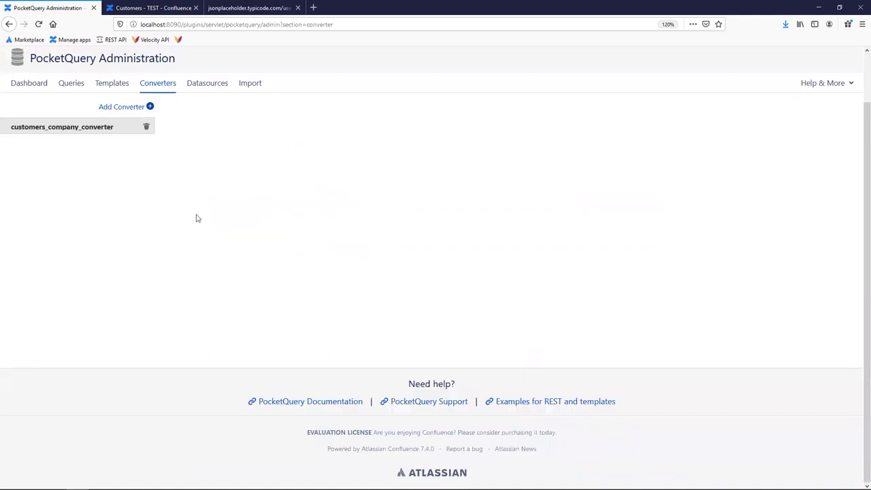
Assign customers_company_converter to the customers query, save it, and reload the Customers page.
click(71, 85)
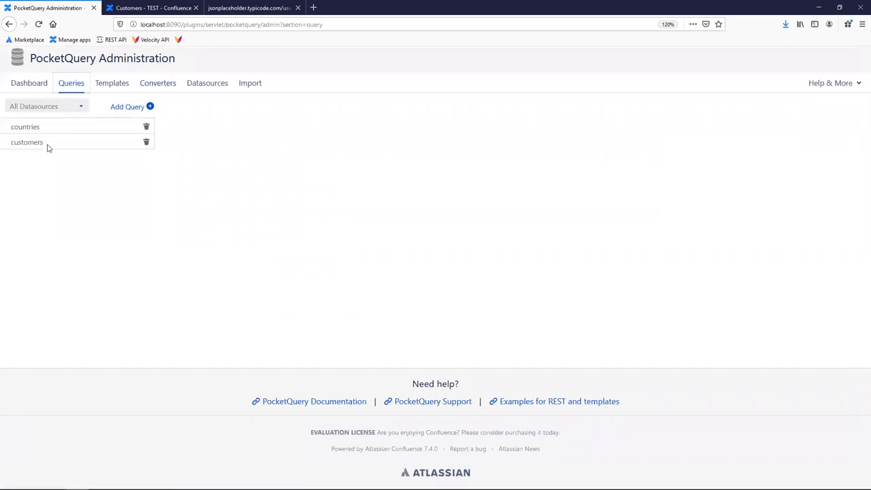
click(43, 143)
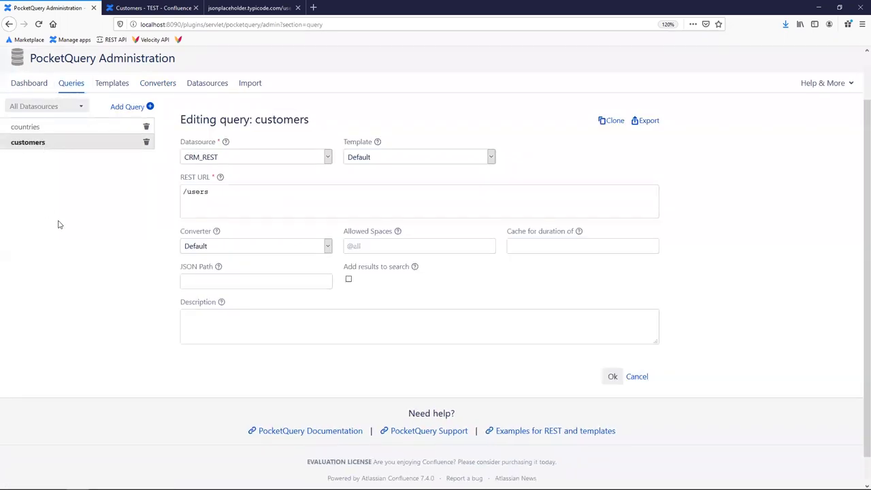
click(210, 249)
click(213, 276)
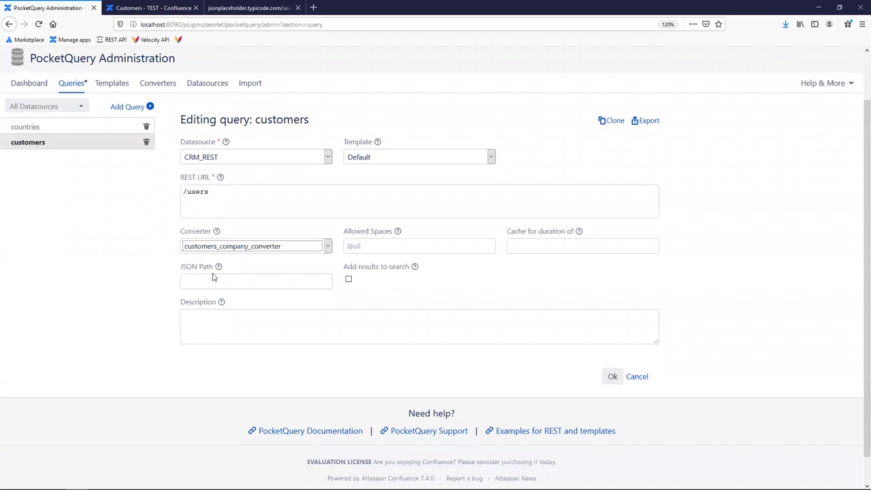
click(613, 376)
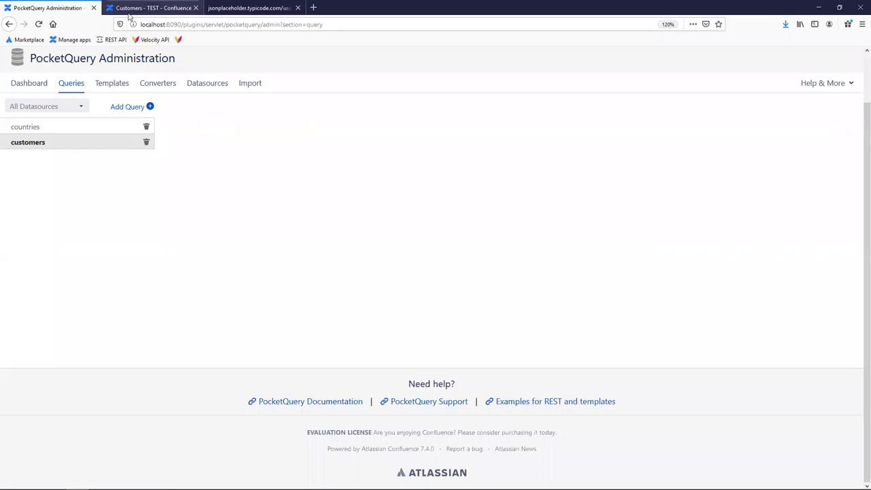
click(129, 8)
click(39, 24)
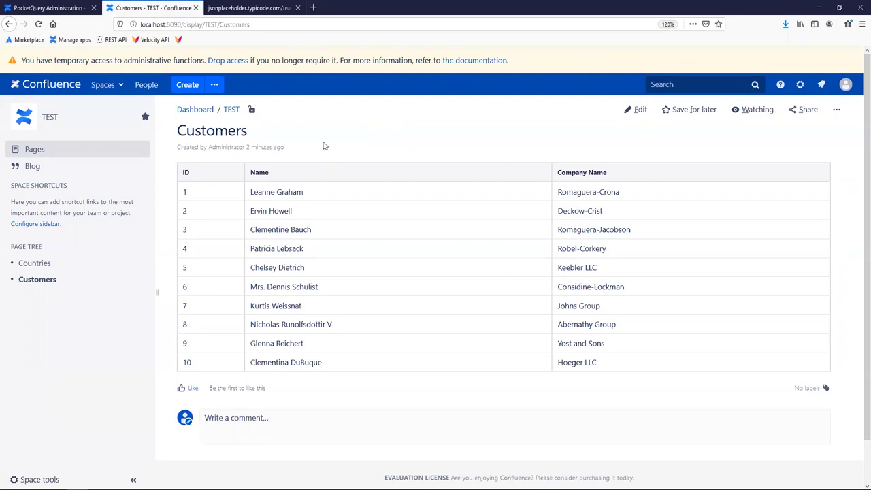
drag(620, 191, 565, 192)
click(562, 194)
drag(622, 194, 570, 174)
click(570, 174)
drag(621, 193, 560, 194)
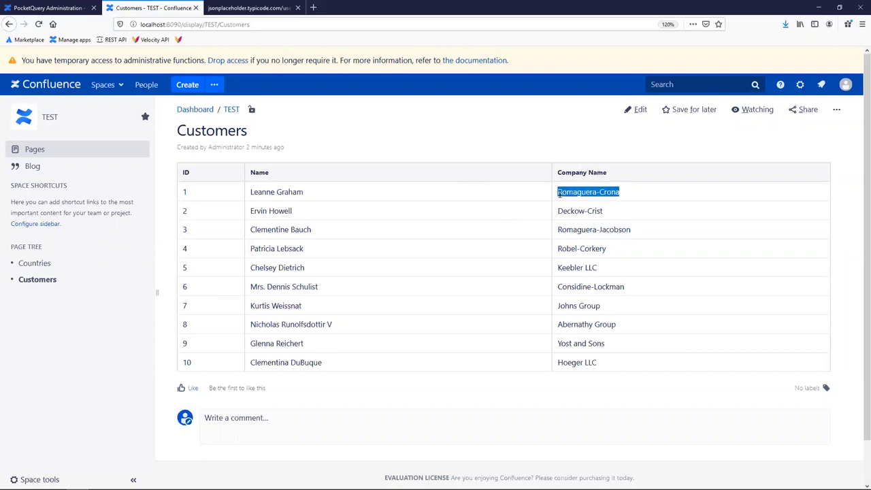
click(529, 143)
click(663, 87)
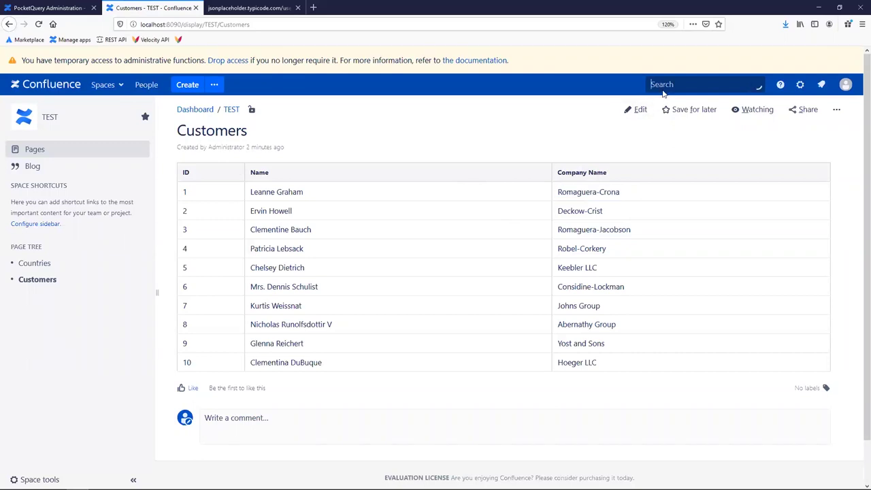
key(Escape)
drag(628, 192, 558, 192)
key(ctrl+c)
Search Confluence for Romaguera-Crona and close the empty results.
click(542, 134)
click(665, 87)
key(ctrl+v)
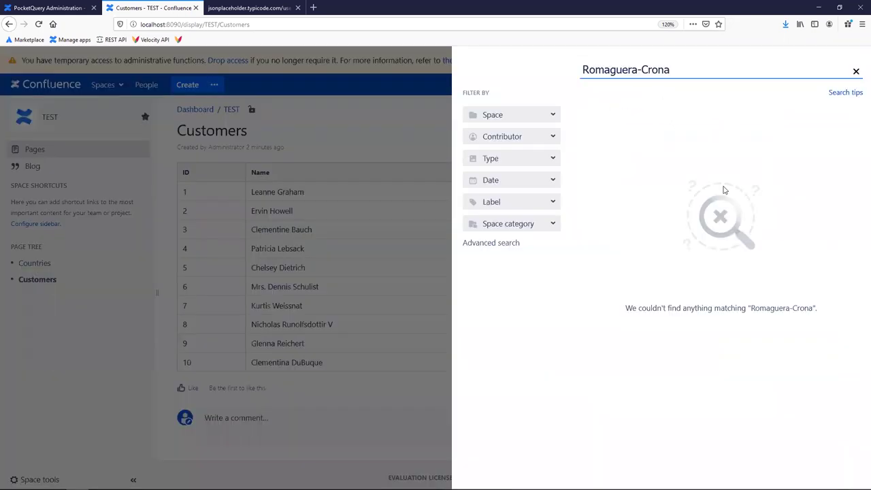
click(305, 117)
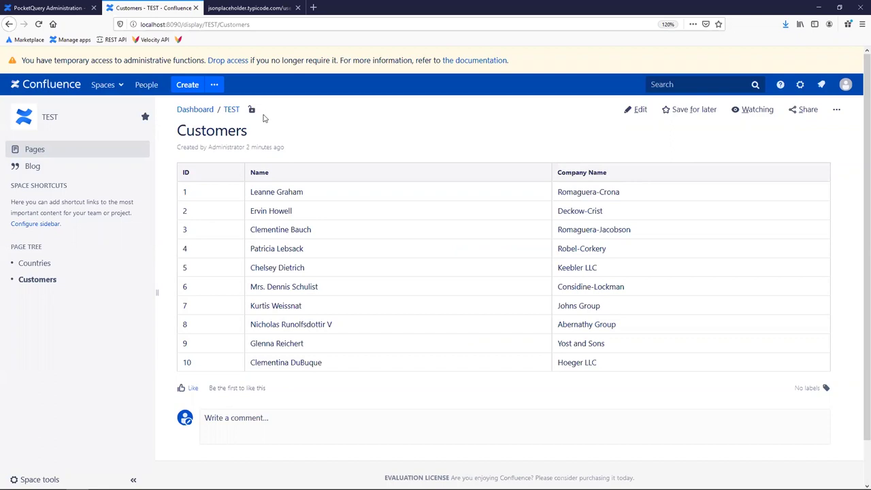
Enable 'Add results to search' on the customers query and save it.
click(46, 11)
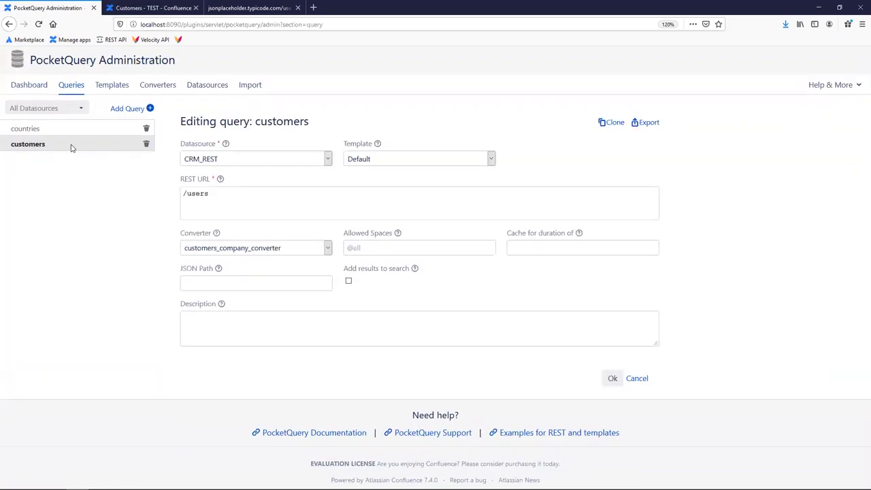
click(349, 283)
double_click(348, 270)
drag(366, 272, 407, 271)
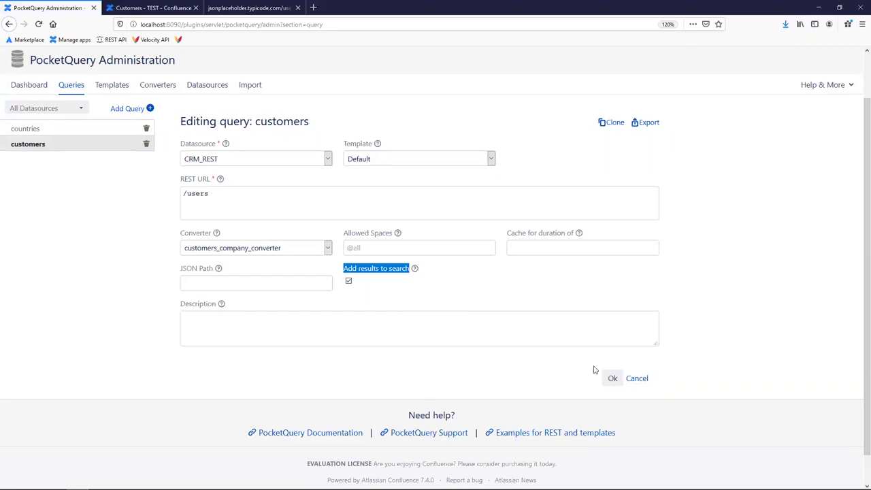
click(613, 379)
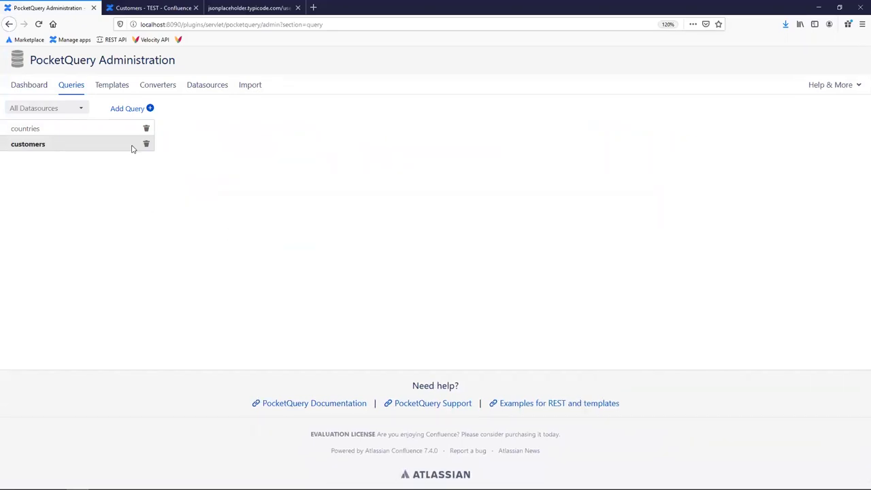
click(126, 7)
Reload Customers and search Romaguera-Crona to confirm the page is found, then return to PocketQuery Administration.
click(39, 24)
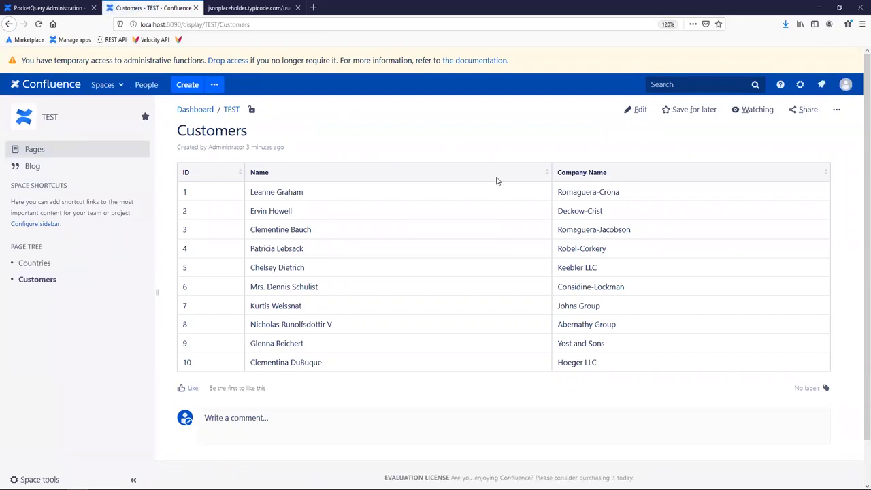
drag(623, 193, 557, 192)
key(ctrl+c)
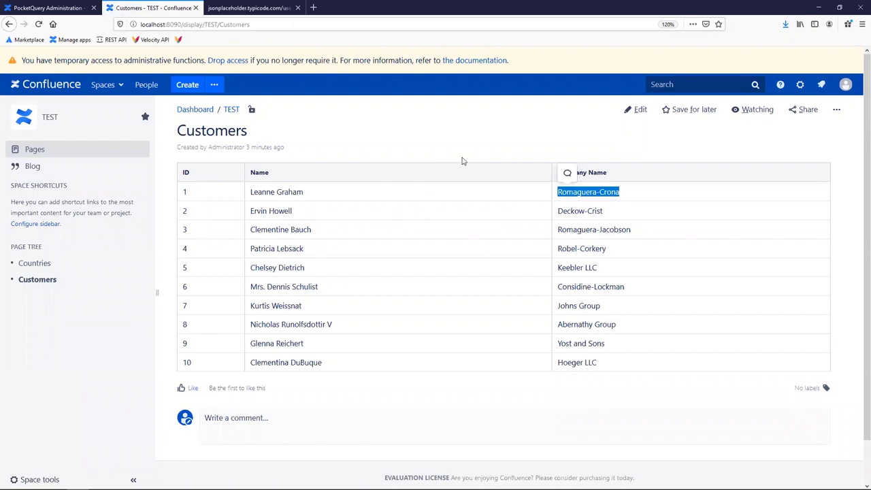
click(598, 110)
click(684, 87)
key(ctrl+v)
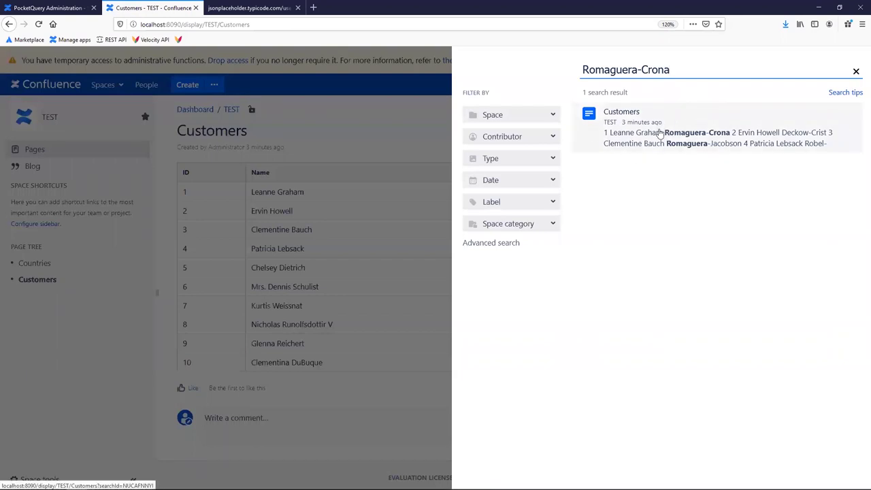
click(399, 123)
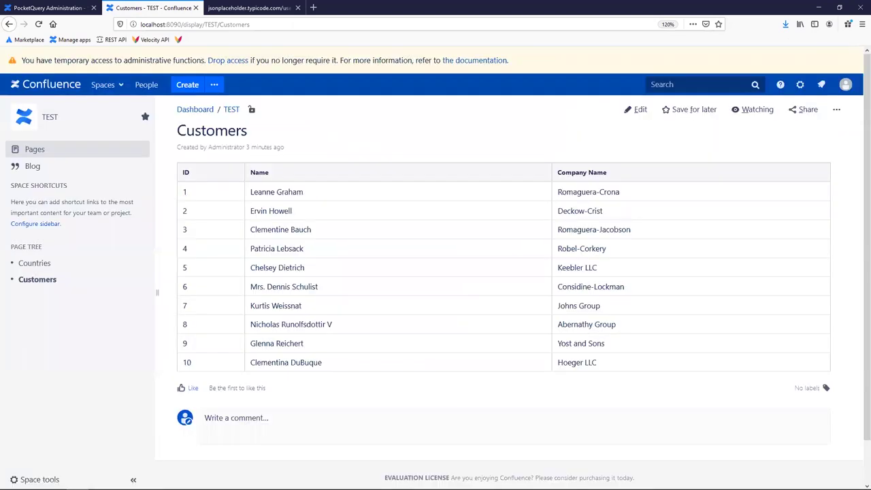
scroll(299, 197, down, 1)
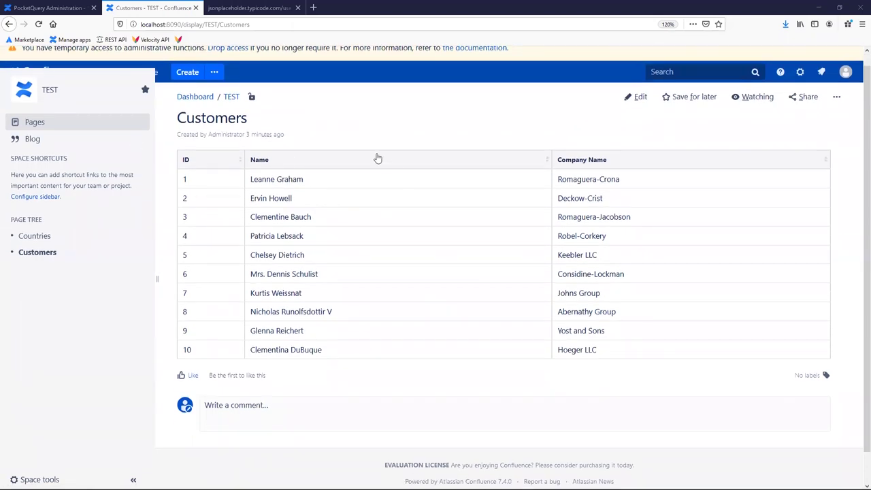
click(43, 7)
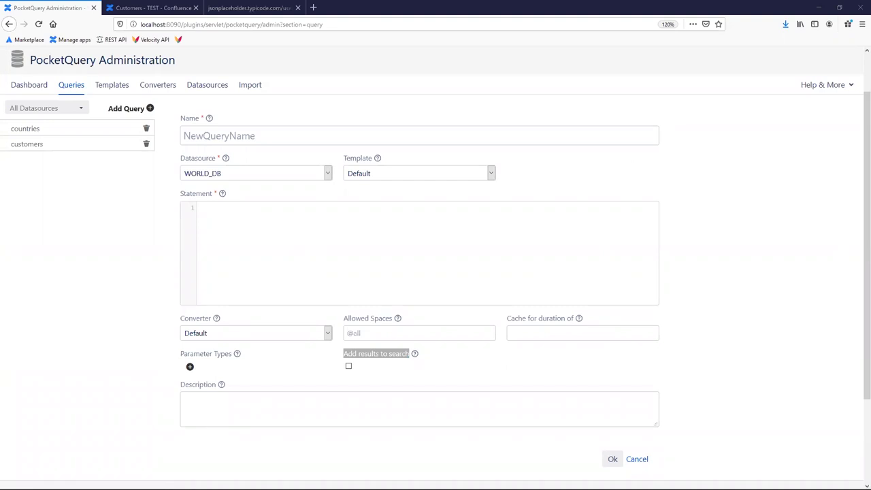
Paste the top-five-countries SQL and replace the continent value with the :Continent parameter.
click(241, 209)
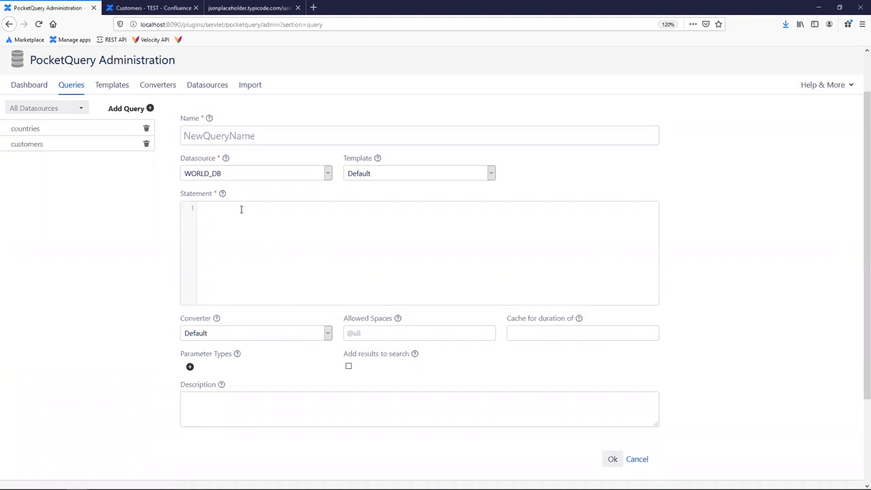
text(SELECT name, population FROM country WHERE continent = 'North America' ORDER BY population DESC LIMIT 5)
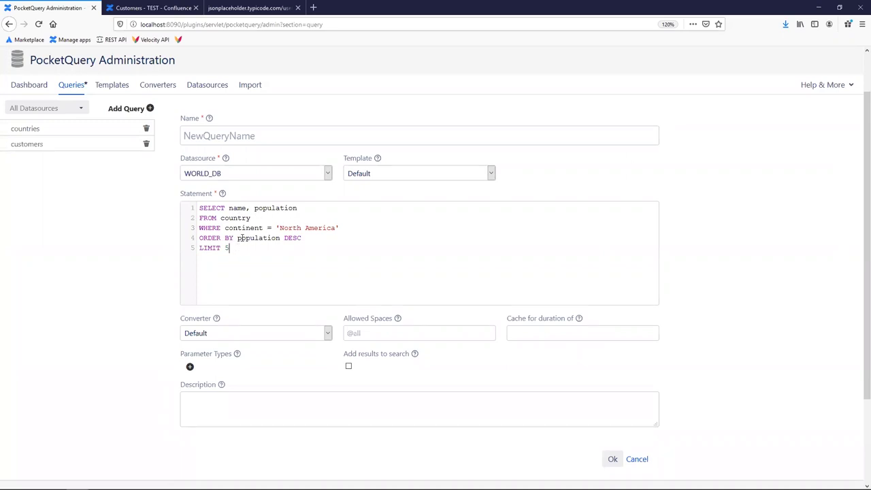
drag(341, 228, 276, 228)
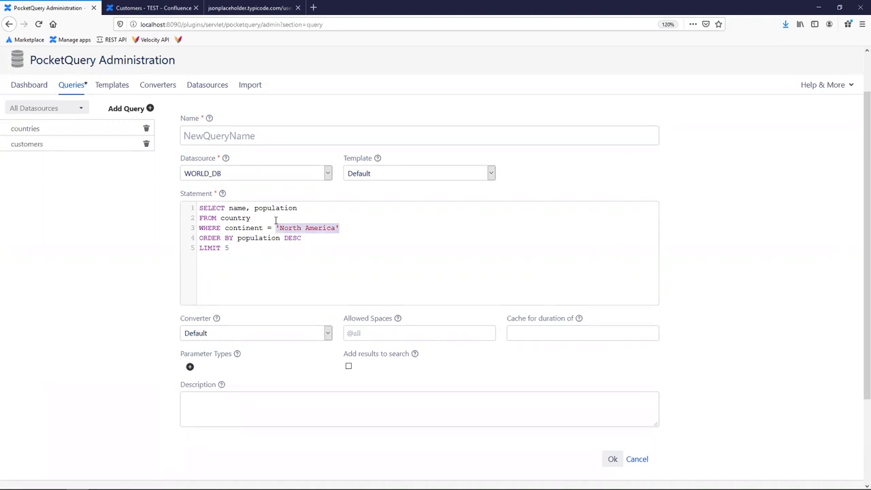
click(275, 219)
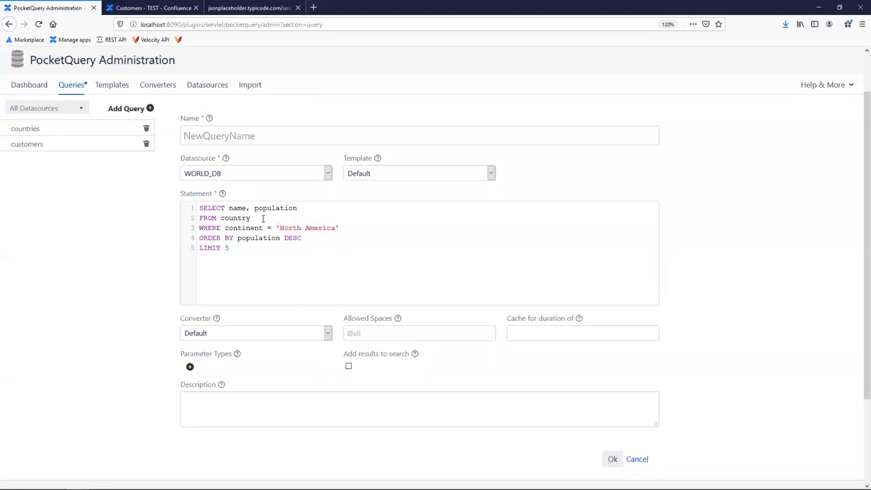
double_click(281, 228)
text(South)
drag(280, 228, 335, 228)
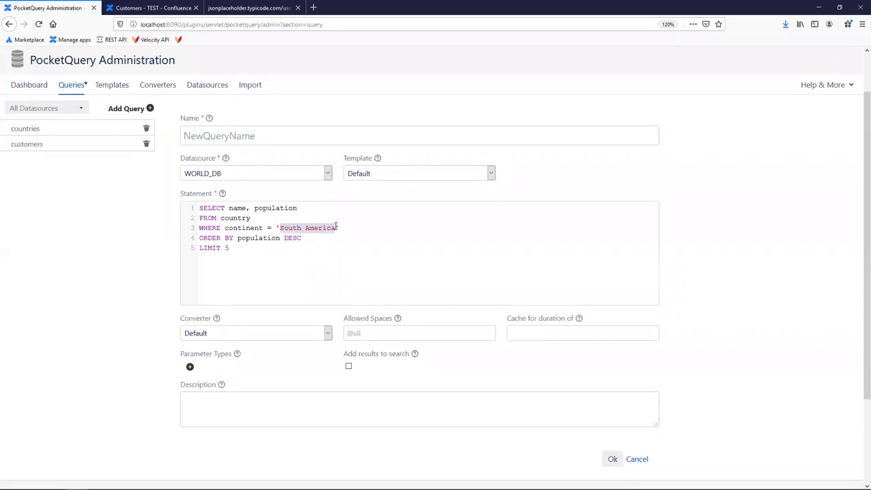
text(Asia)
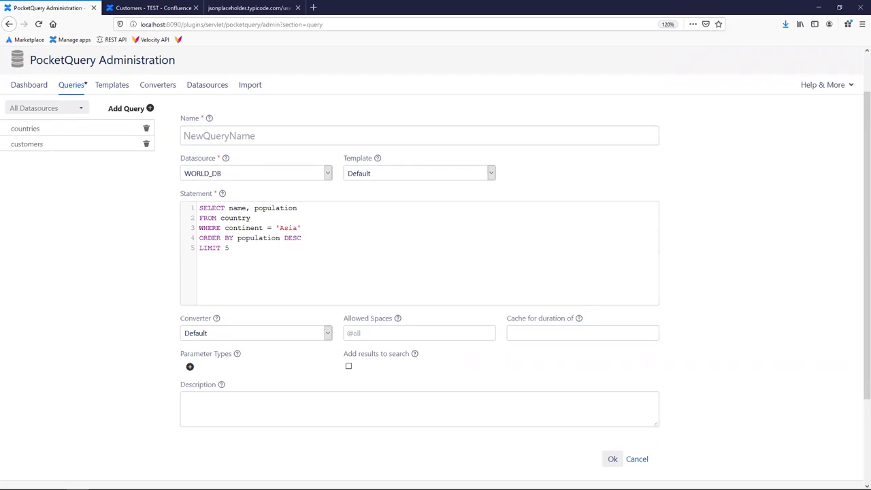
drag(302, 227, 276, 228)
text(:Continent)
Name the query countries_of_continent and save it.
click(218, 135)
text(countries_of_continent)
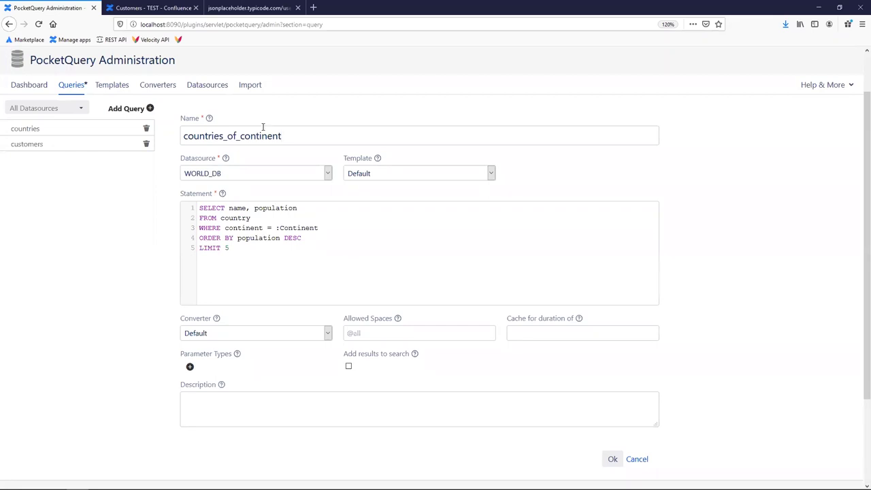
drag(321, 227, 276, 228)
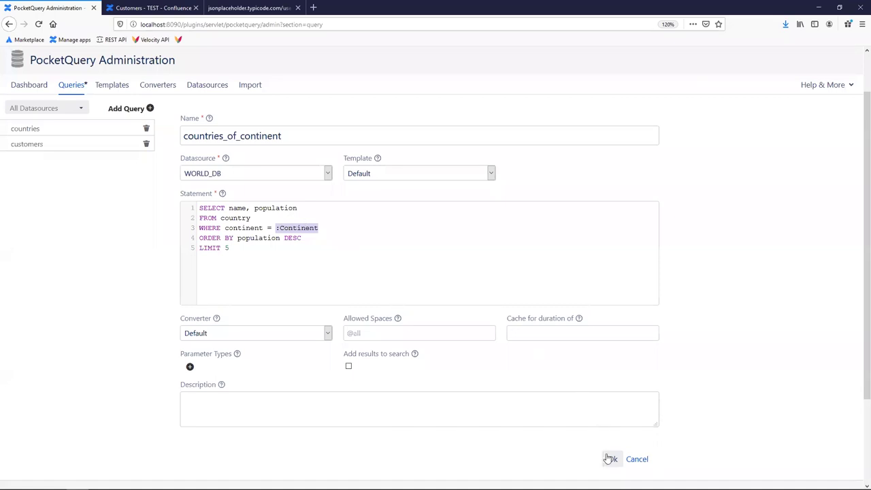
click(611, 459)
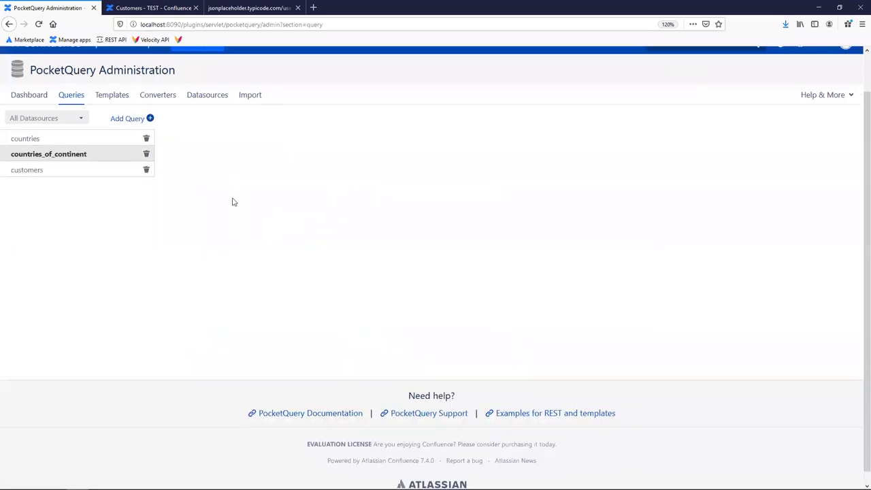
Create a new page titled 'Countries of Continent' and insert a PocketQuery macro.
middle_click(187, 90)
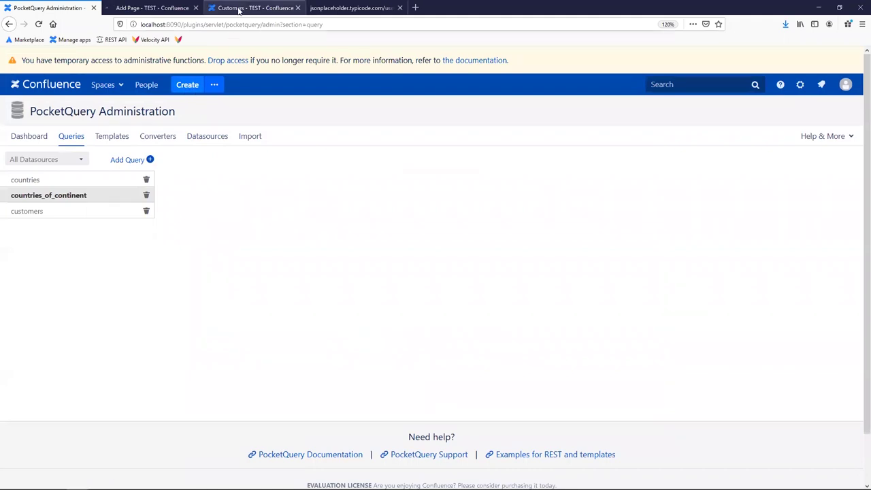
click(140, 8)
text(Countries )
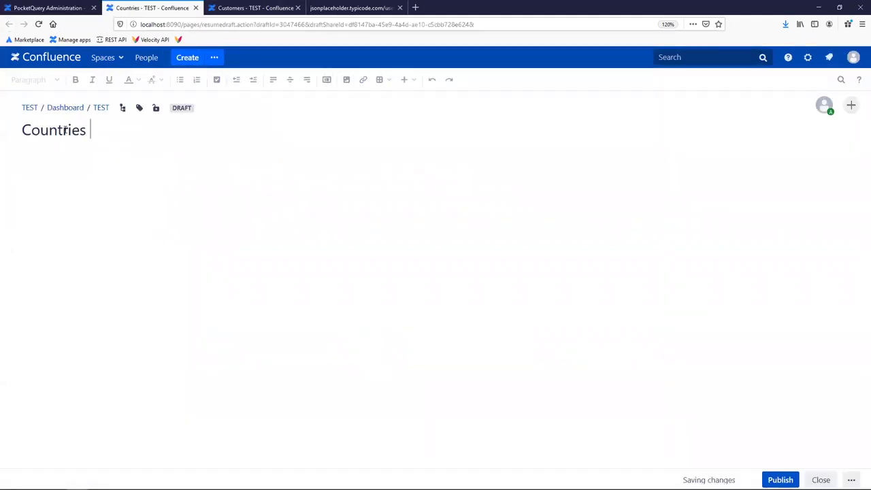
text(of Continent)
key(Return)
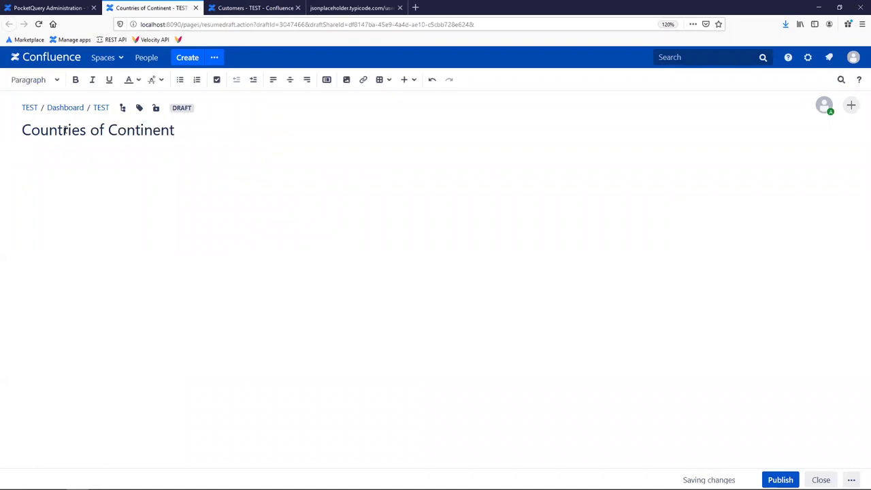
text({Pocket)
key(Return)
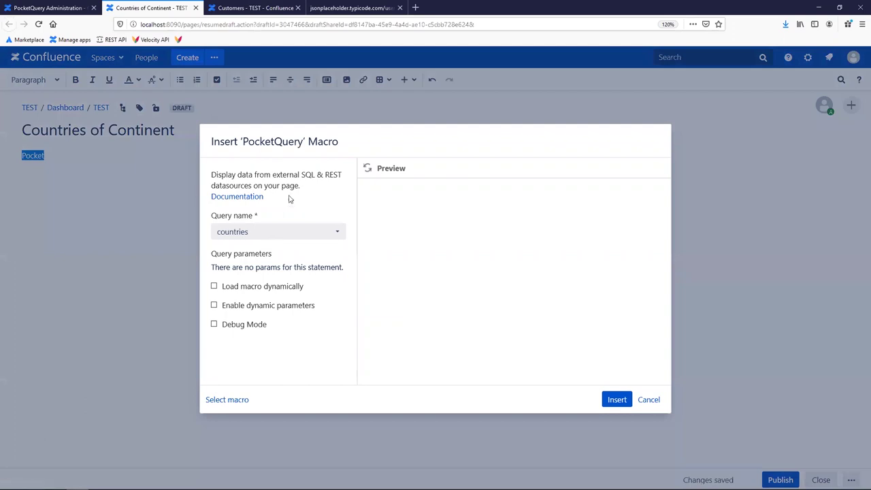
Choose the countries_of_continent query and set Continent to Asia, then North America.
click(274, 232)
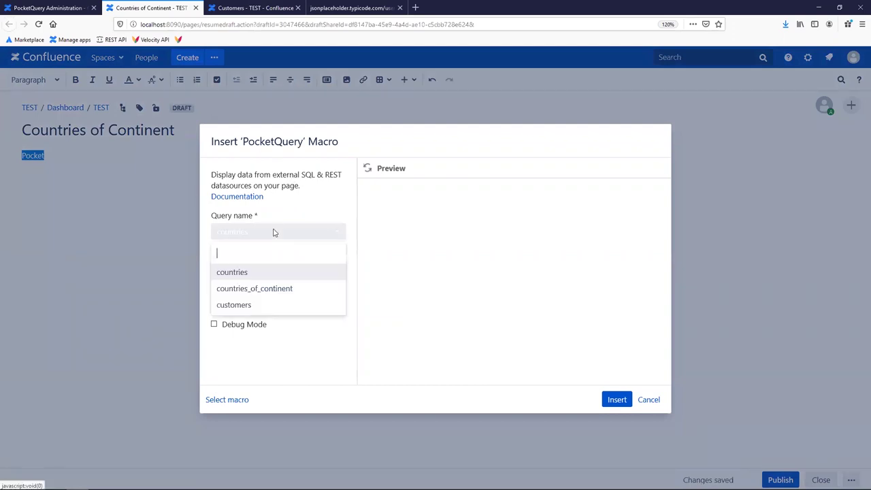
click(274, 290)
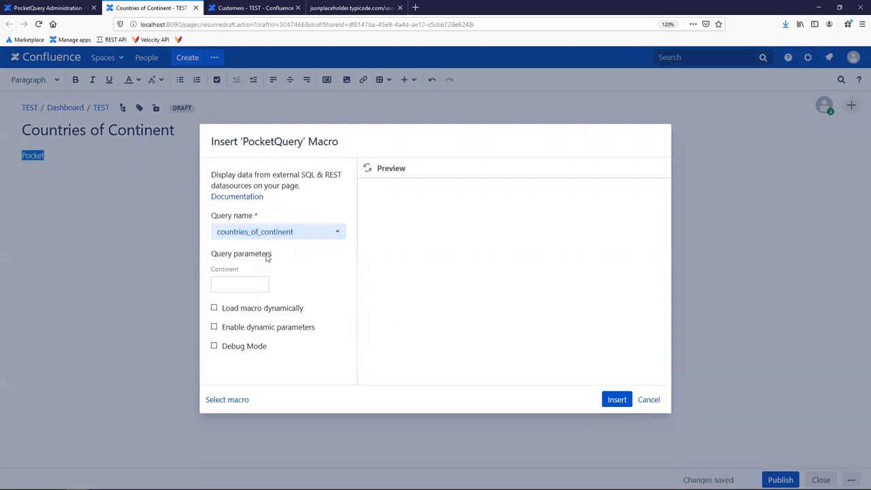
drag(212, 269, 240, 275)
click(213, 287)
text(Asia)
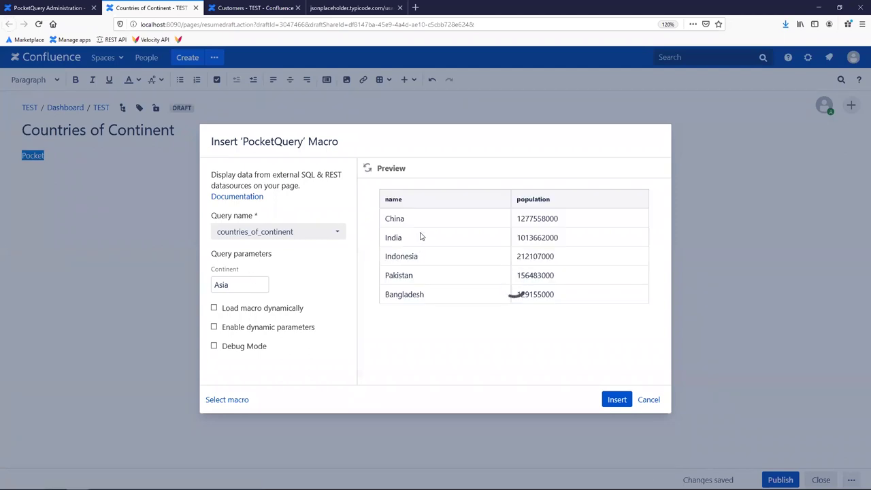
key(shift+Left)
key(shift+Left)
key(shift+Left)
key(shift+Left)
text(B)
key(BackSpace)
text(North America)
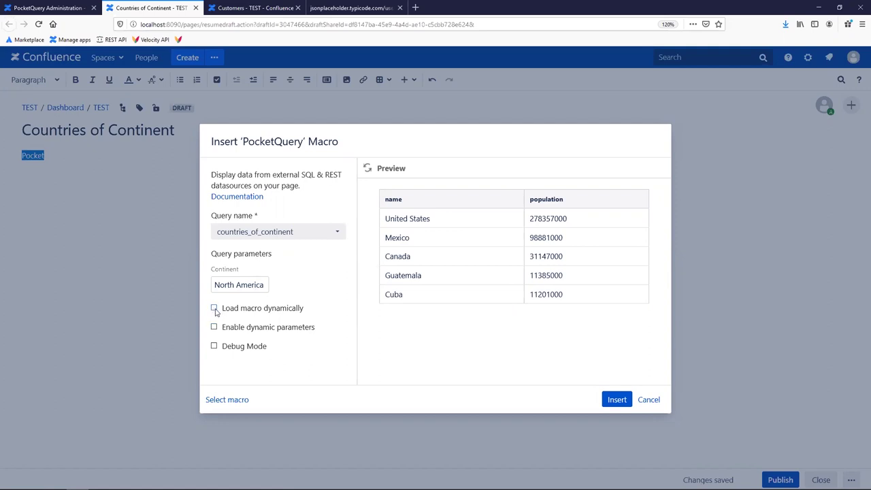
Enable dynamic loading and the change-parameters form, refresh the preview, and insert the macro.
click(215, 309)
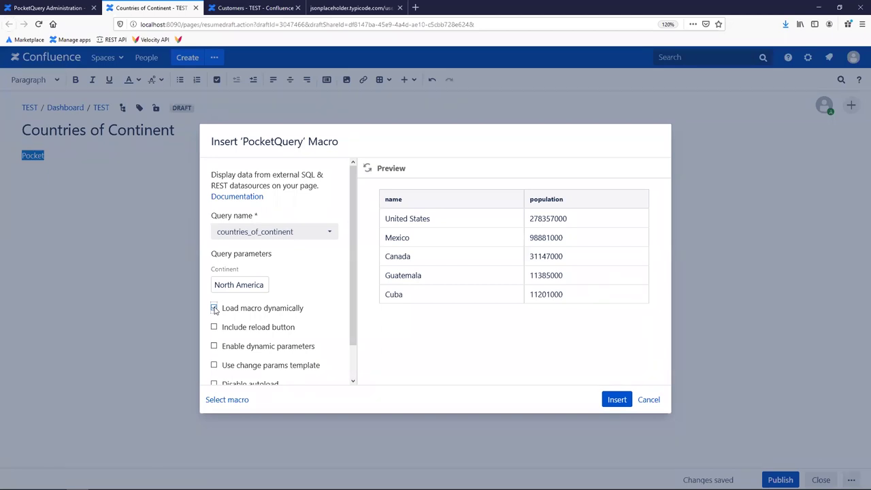
drag(353, 280, 349, 304)
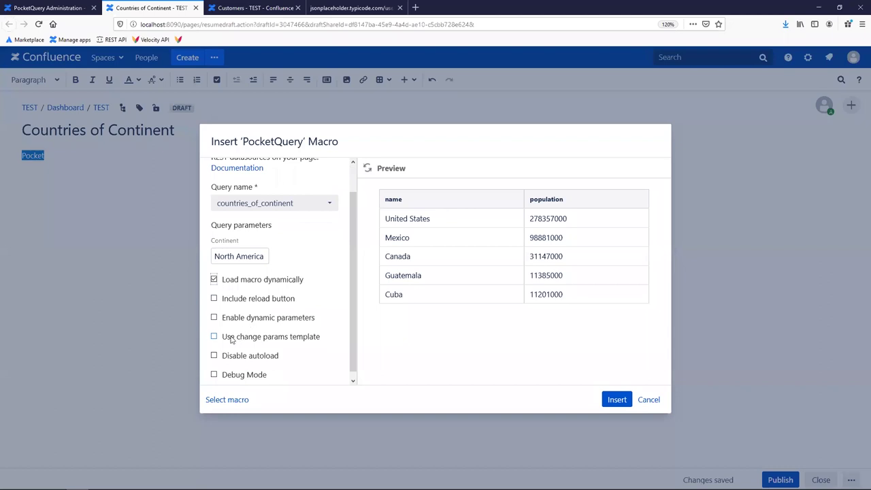
click(252, 341)
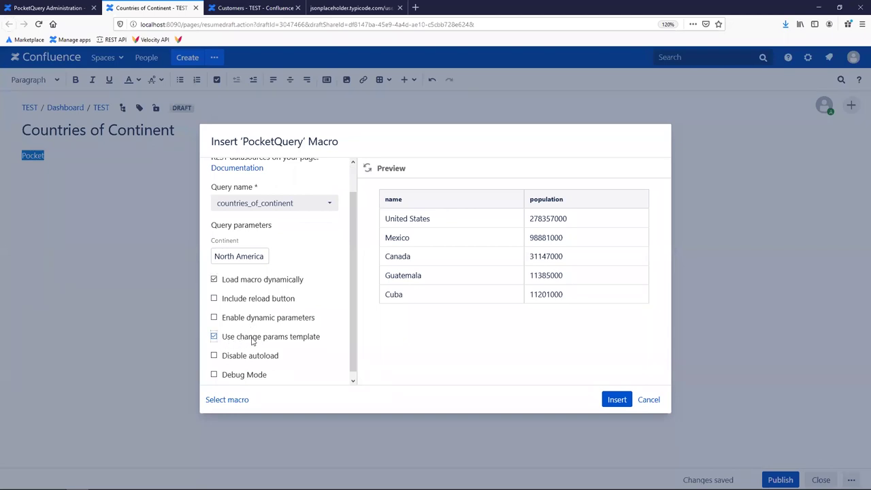
click(367, 169)
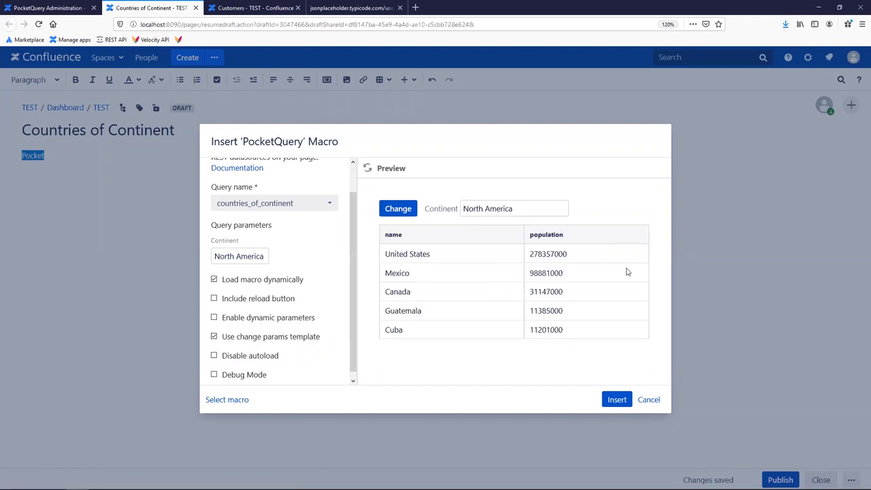
click(616, 400)
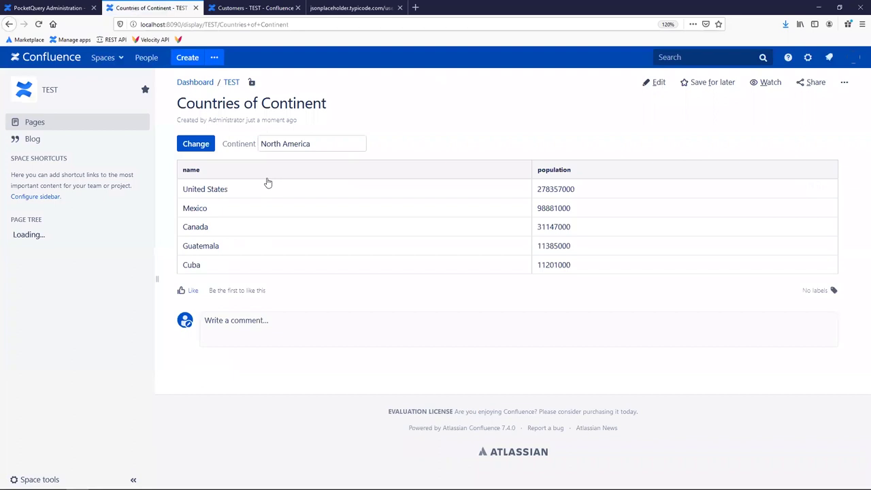
Change the page's Continent to South America, then to Europe, reloading the table each time.
drag(323, 147, 235, 144)
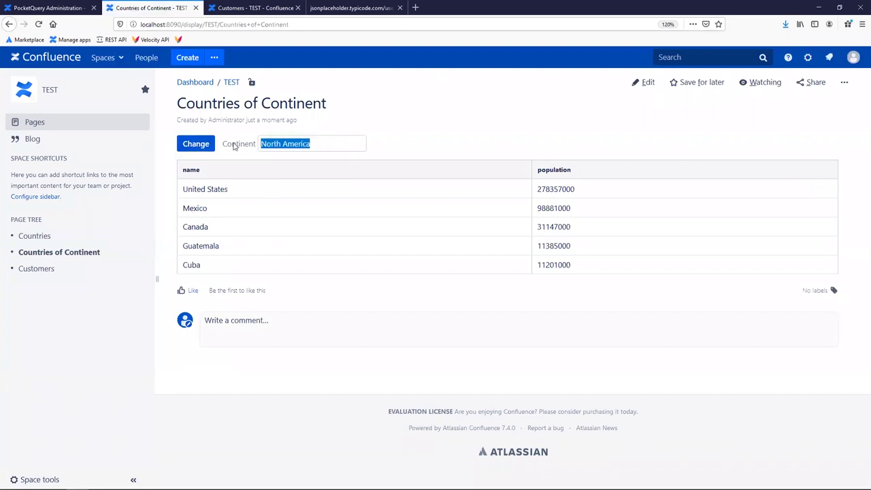
key(BackSpace)
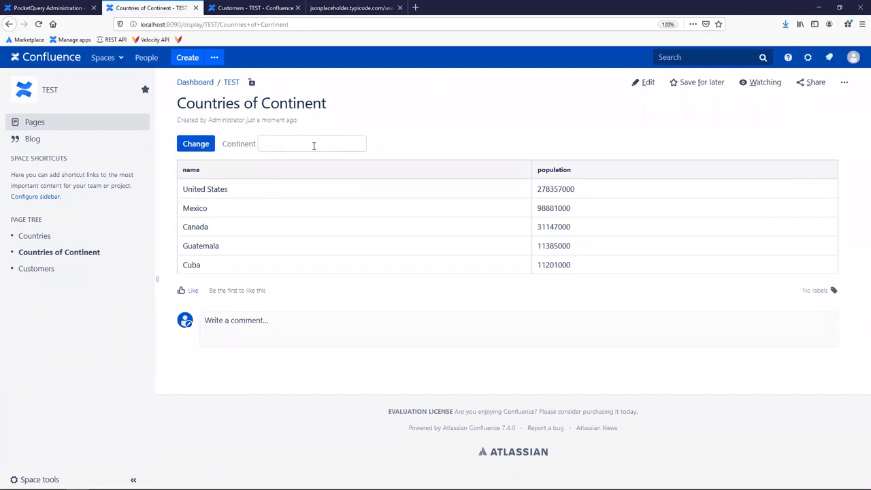
text(South America)
click(199, 145)
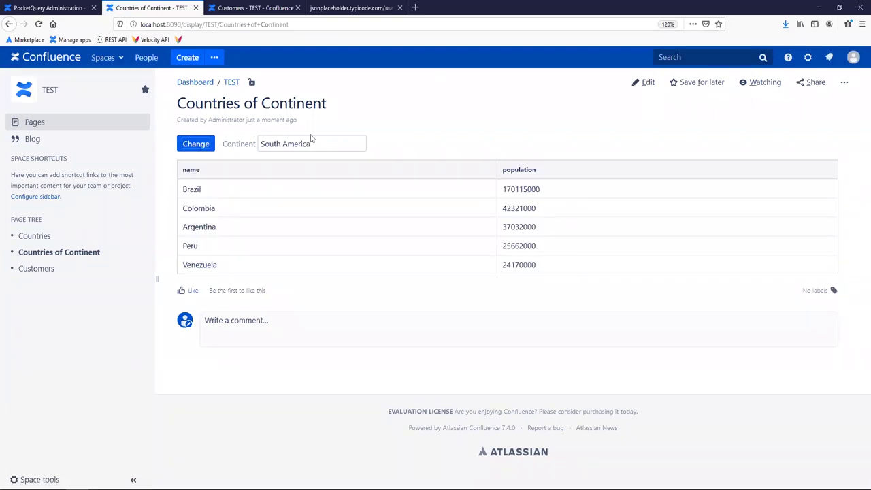
drag(313, 141, 165, 144)
text(Europe)
click(207, 146)
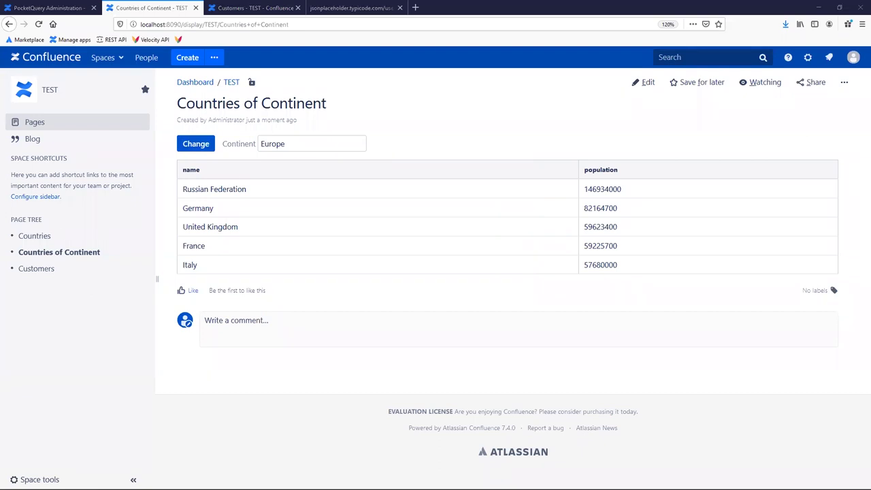
Highlight Russian Federation, its population 146934000, Germany's population and the country names in the table.
drag(189, 189, 259, 189)
click(204, 189)
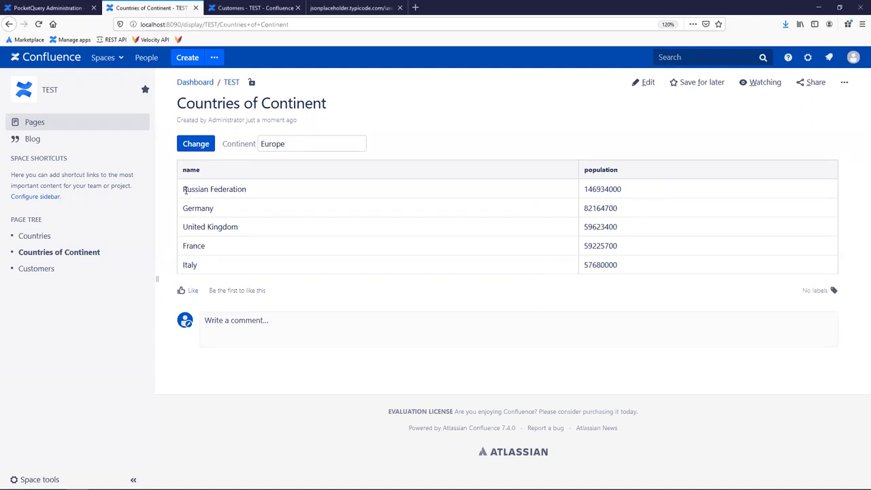
drag(184, 190, 268, 193)
drag(641, 192, 573, 208)
drag(223, 213, 183, 208)
drag(262, 227, 183, 246)
click(252, 257)
Go from the PocketQuery Administration dashboard to the empty Templates section.
click(59, 9)
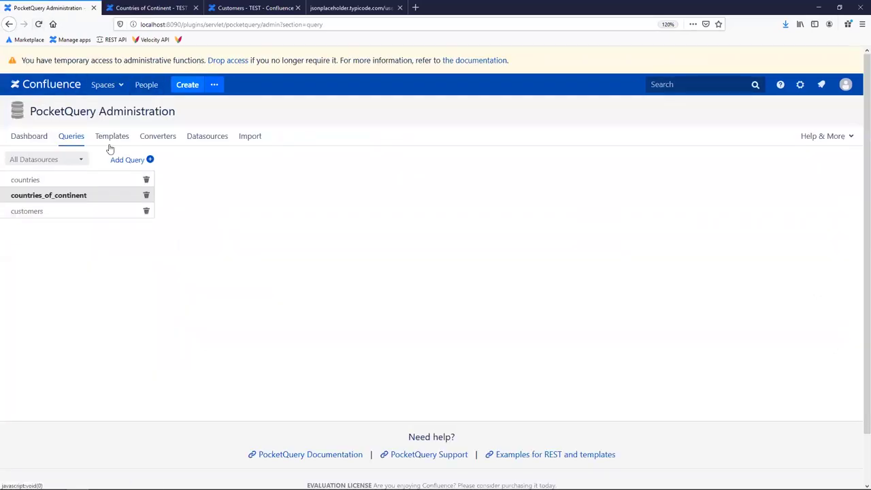
click(21, 140)
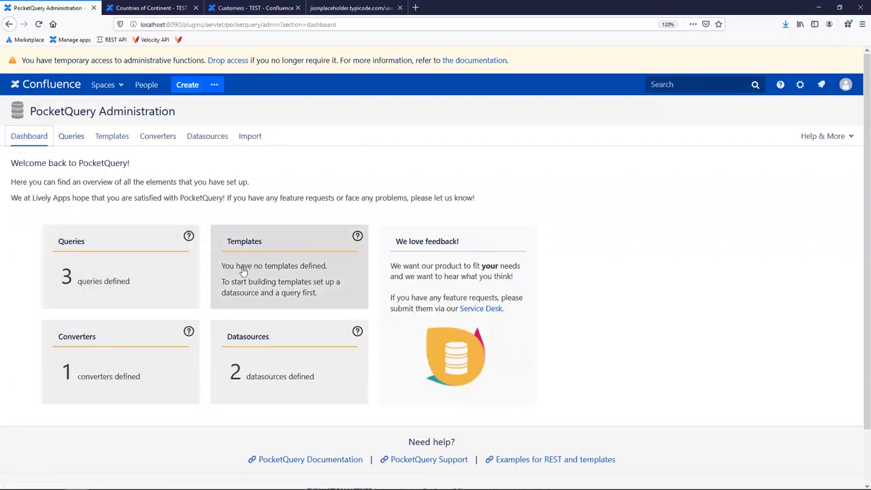
click(274, 266)
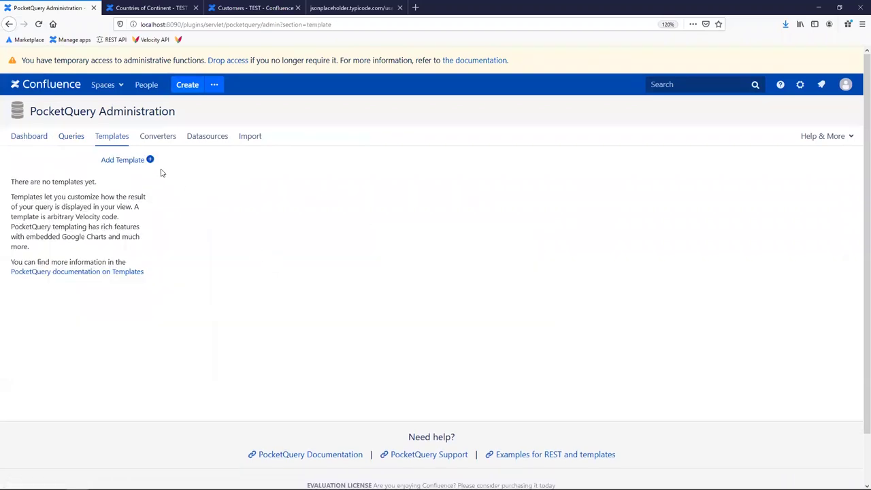
Start a new PocketQuery template named 'chart'.
click(132, 162)
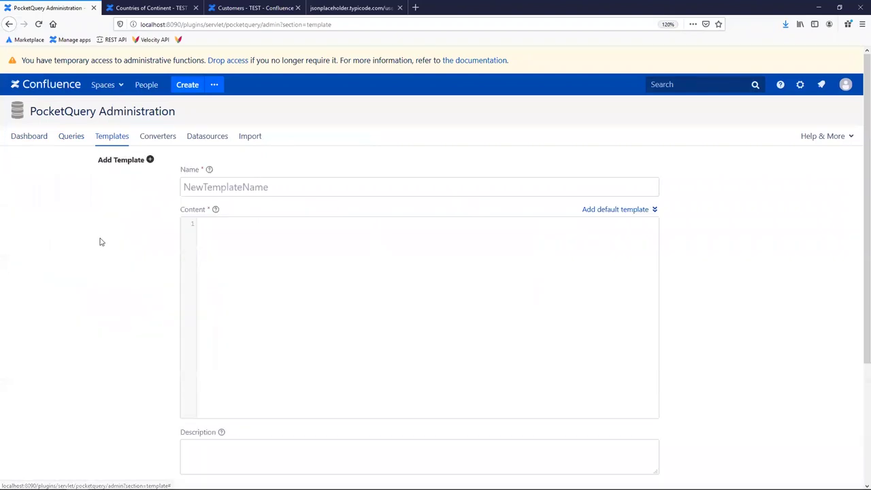
click(192, 189)
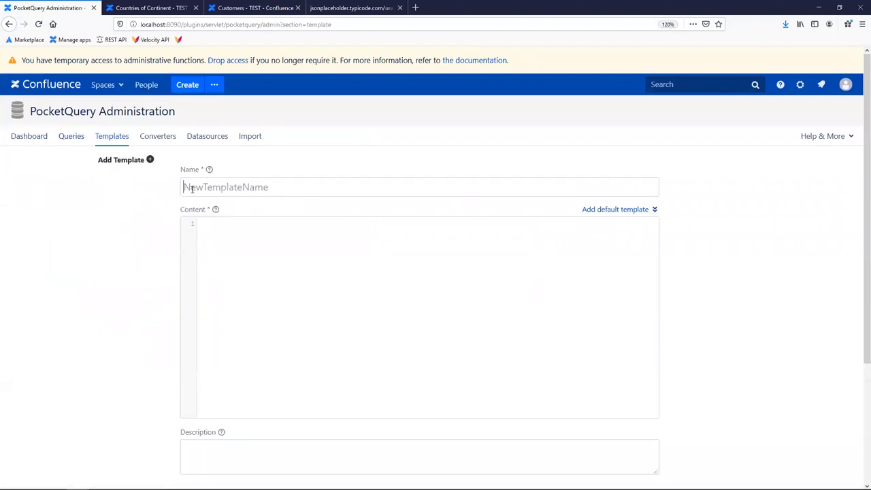
text(chart)
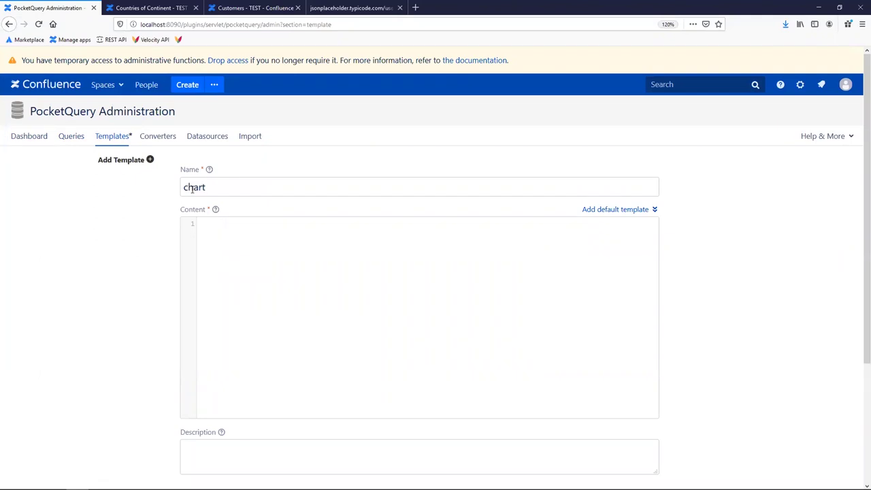
click(232, 239)
Replace the default template content with a pasted chart script block.
click(607, 211)
click(246, 404)
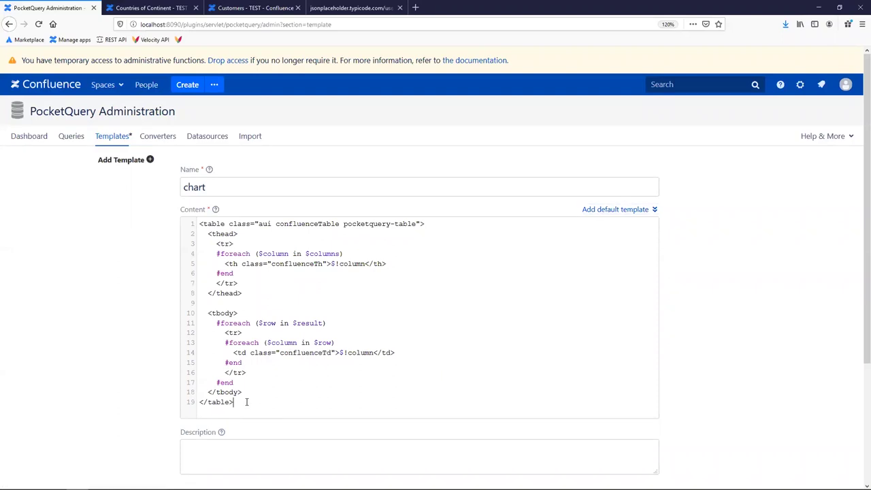
drag(238, 402, 185, 207)
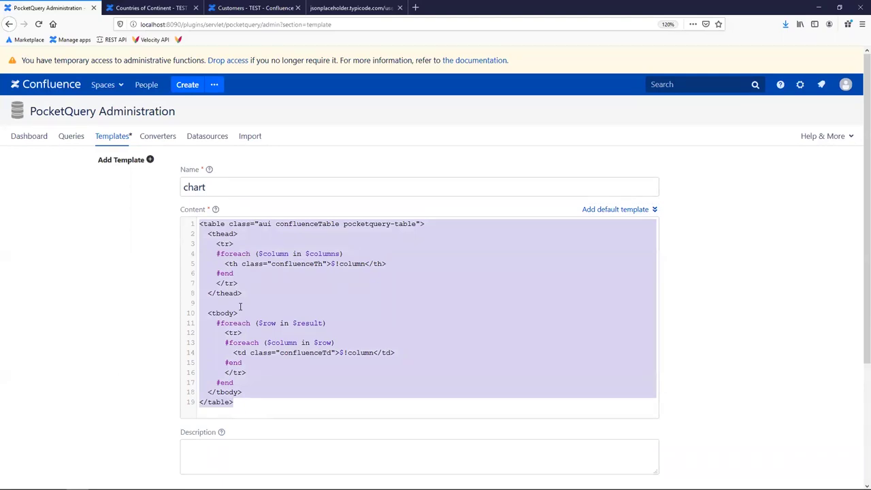
key(BackSpace)
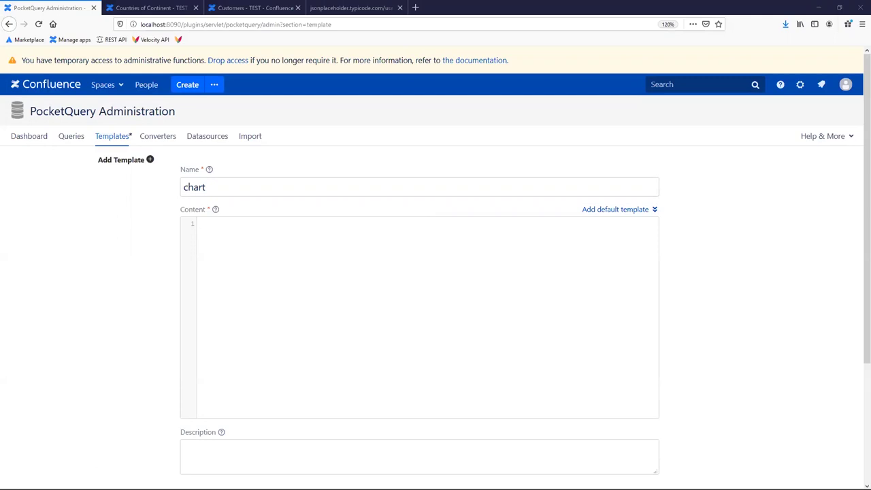
click(589, 211)
drag(238, 403, 158, 218)
text(<script>   PocketQuery.chart(""); </script>)
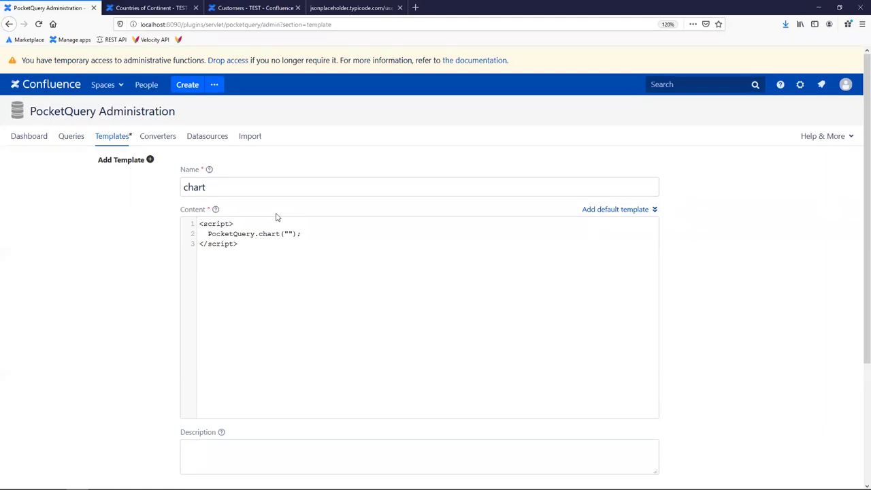
Set the chart type to ColumnChart in PocketQuery.chart(...) and save the template.
drag(208, 235, 306, 234)
click(301, 234)
click(287, 233)
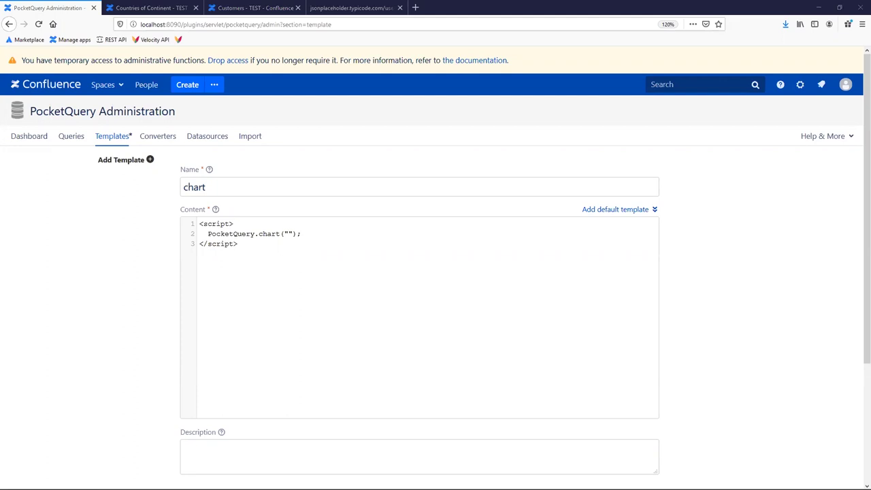
text(ColumnChart)
click(357, 234)
scroll(435, 294, down, 3)
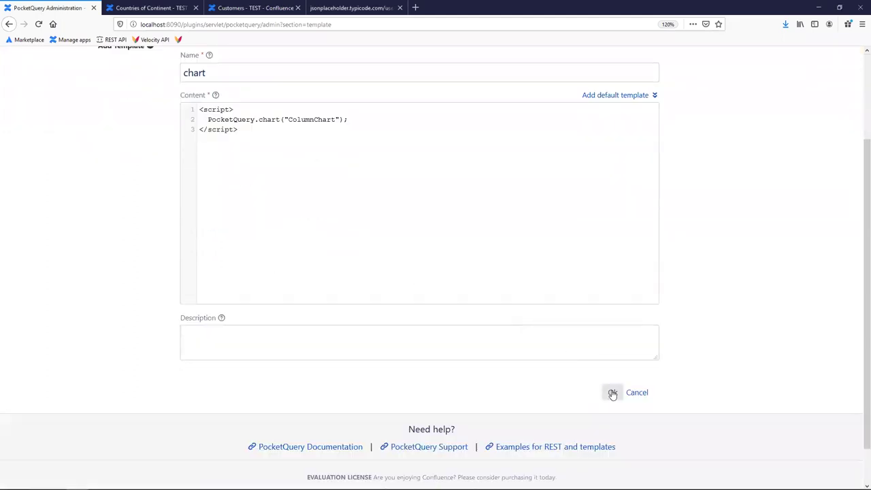
click(612, 391)
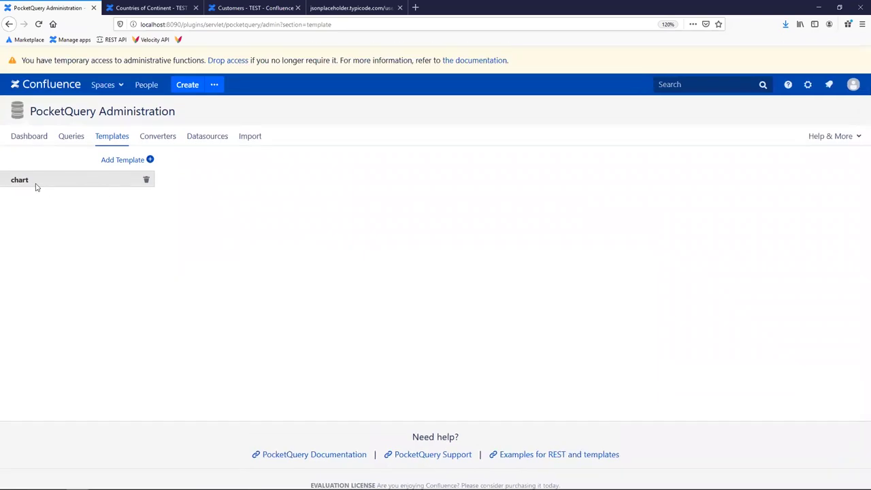
Set the countries_of_continent query's template to 'chart' and save the query.
click(34, 185)
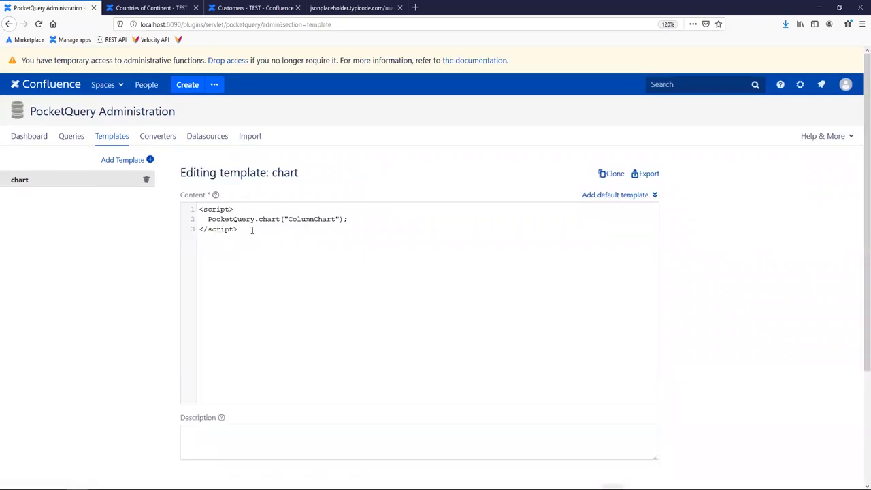
click(68, 137)
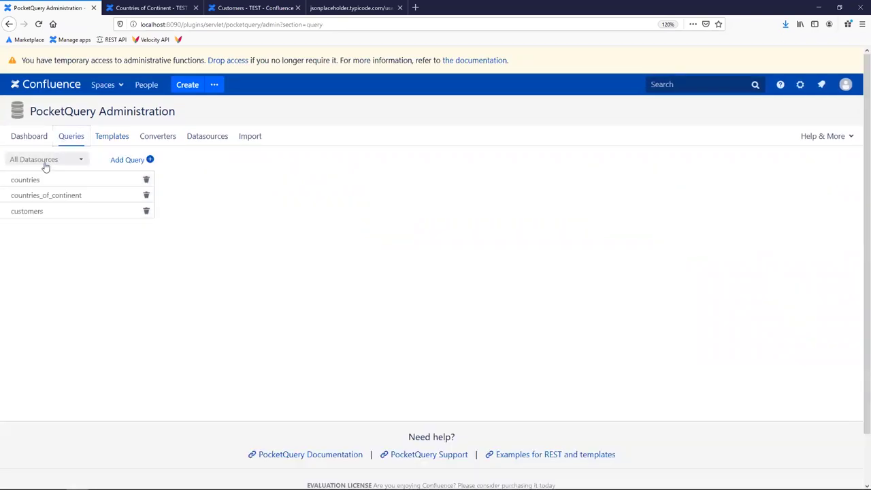
click(26, 198)
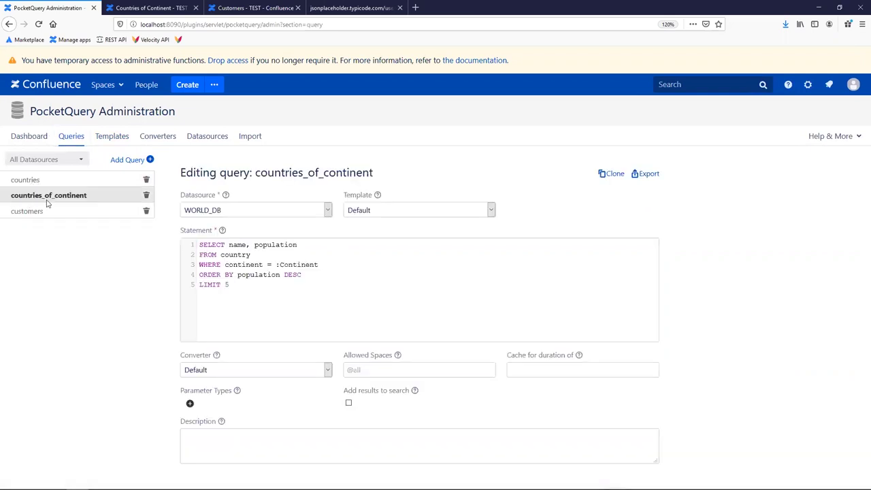
click(372, 212)
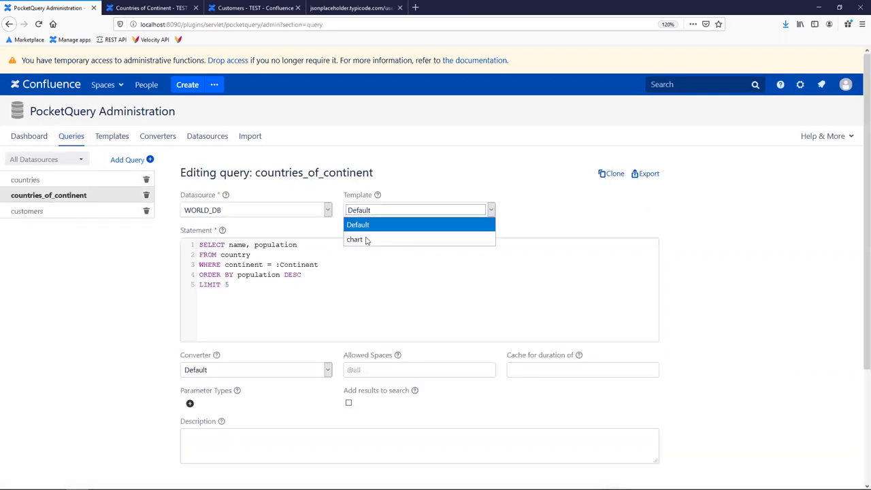
click(368, 240)
scroll(366, 233, down, 3)
click(612, 381)
Show Asia, then North America, as column charts on the Countries of Continent page.
click(150, 7)
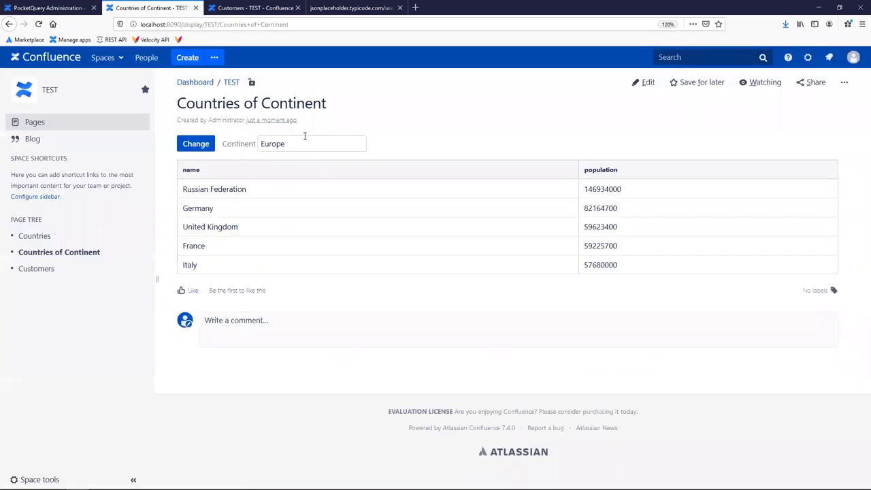
drag(284, 144, 221, 144)
text(Asia)
click(194, 145)
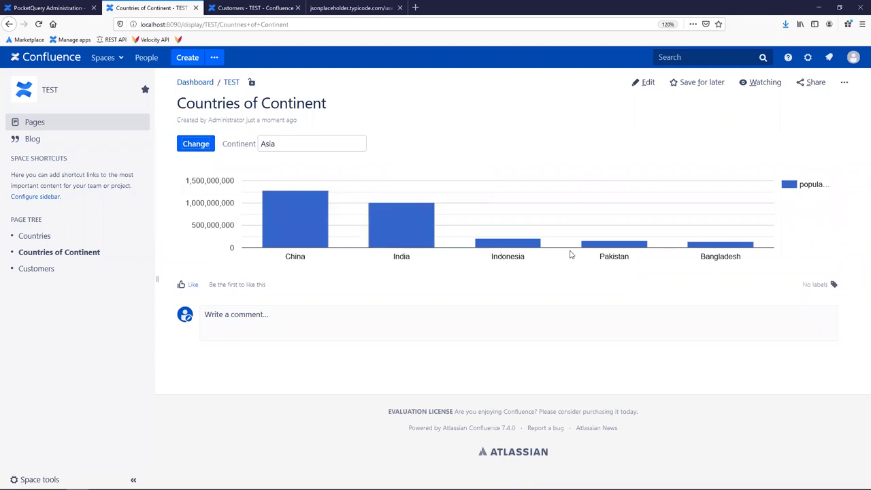
key(Tab)
text(North America)
click(196, 147)
mouse_move(403, 246)
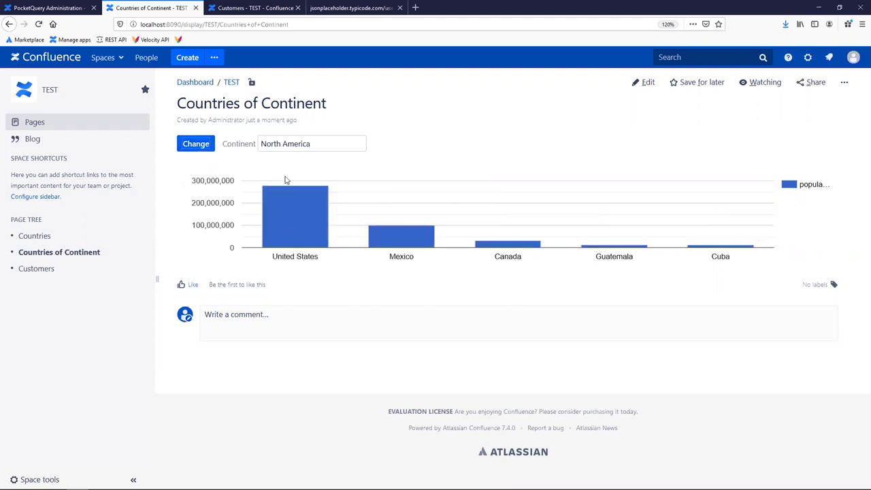
click(61, 9)
key(ctrl+Tab)
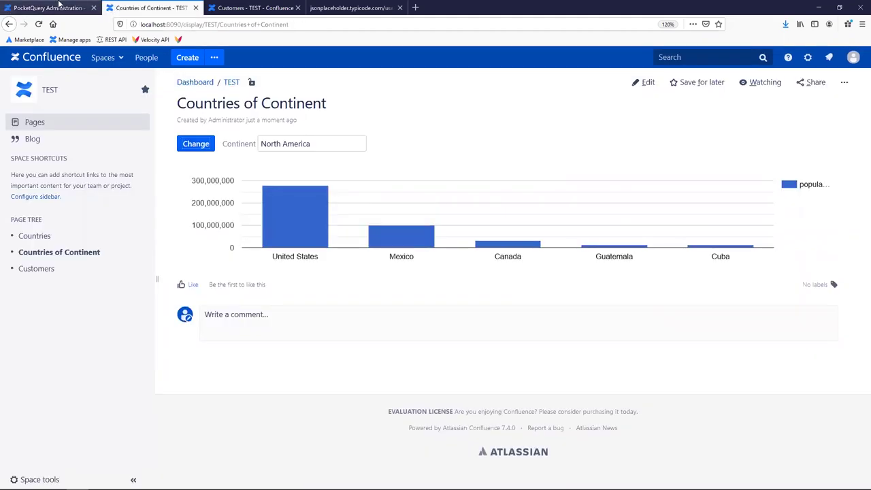
click(60, 7)
Change the chart template's type from ColumnChart to PieChart and save it.
click(112, 136)
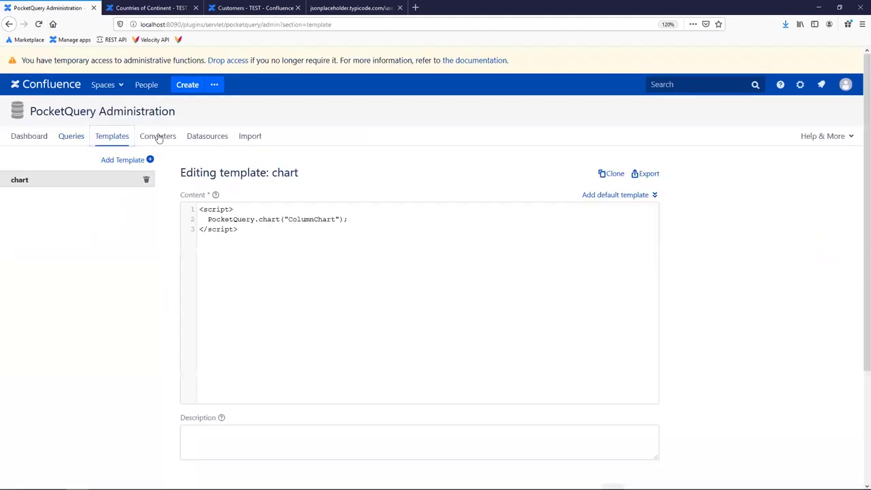
double_click(307, 219)
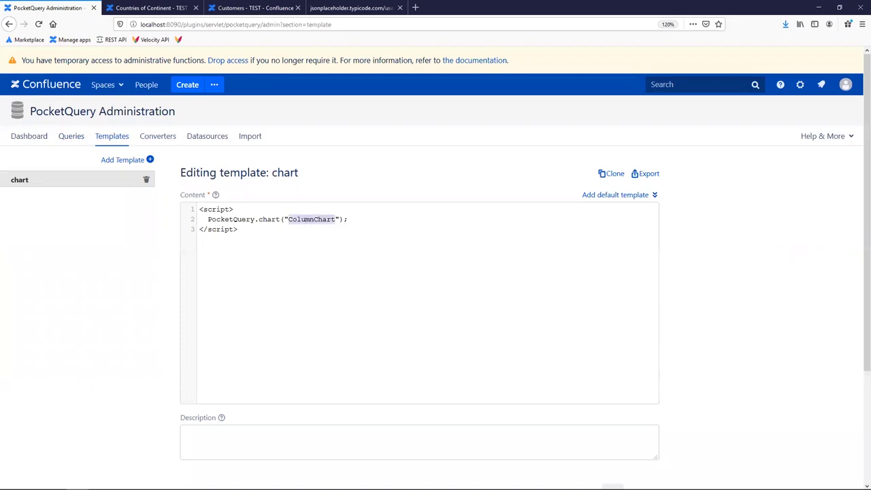
double_click(310, 219)
text(PieChart")
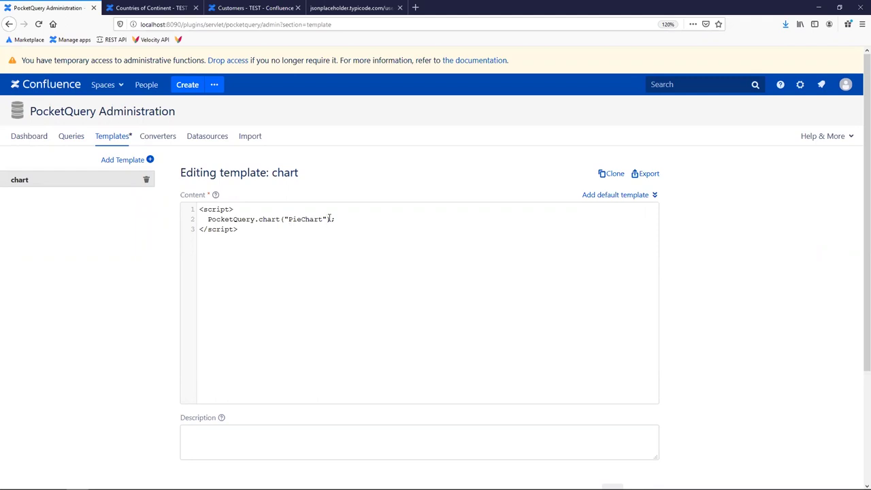
text(, {})
drag(327, 219, 345, 218)
key(BackSpace)
scroll(391, 297, down, 1)
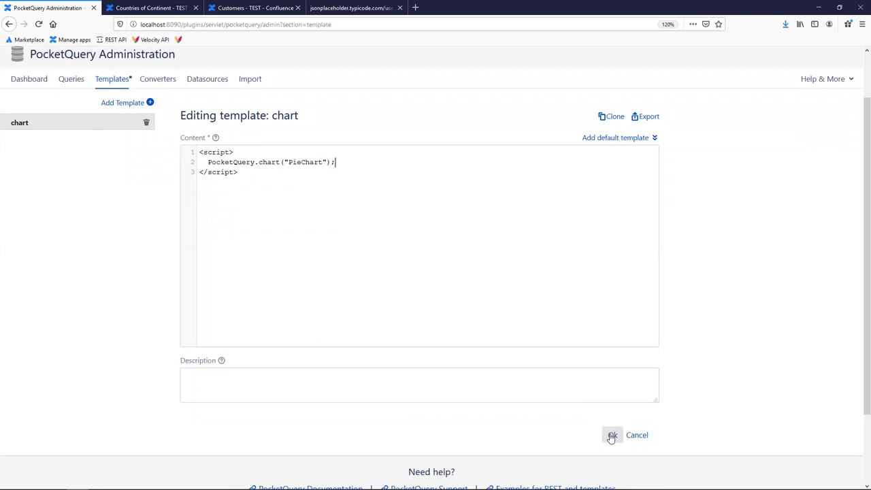
click(611, 436)
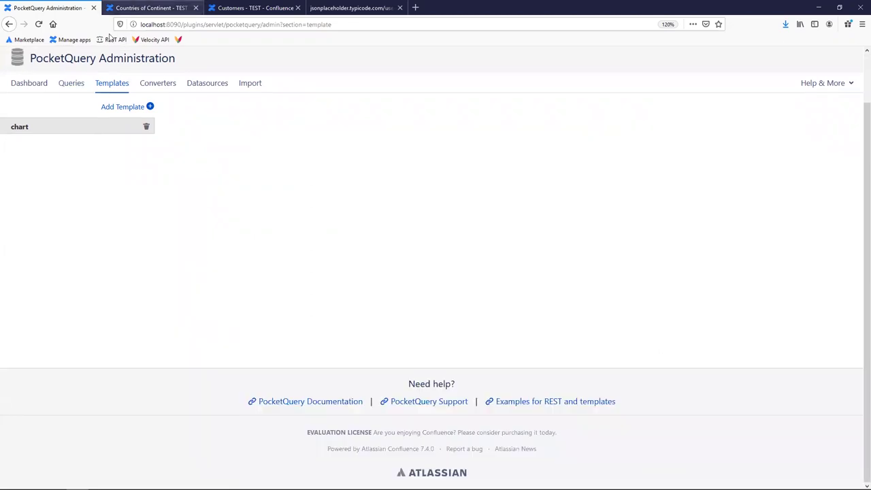
Reload Countries of Continent to show North America as a pie chart, United States at 64.6%.
click(129, 7)
click(195, 147)
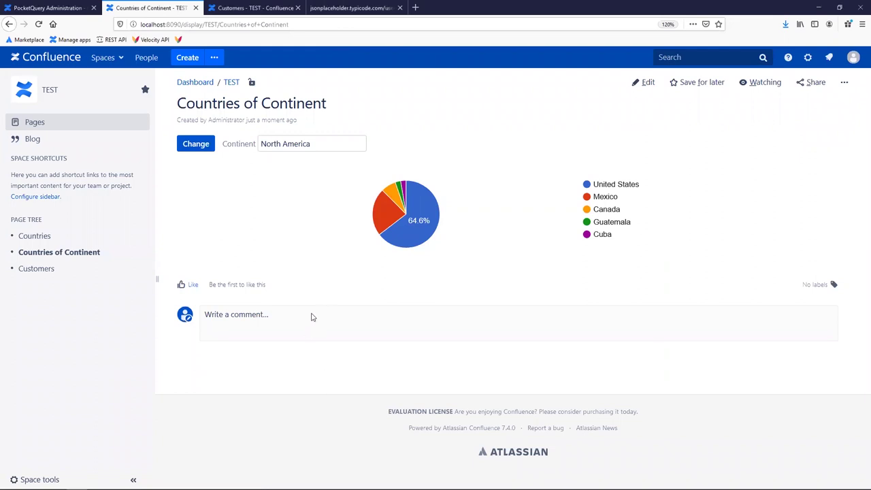
click(233, 8)
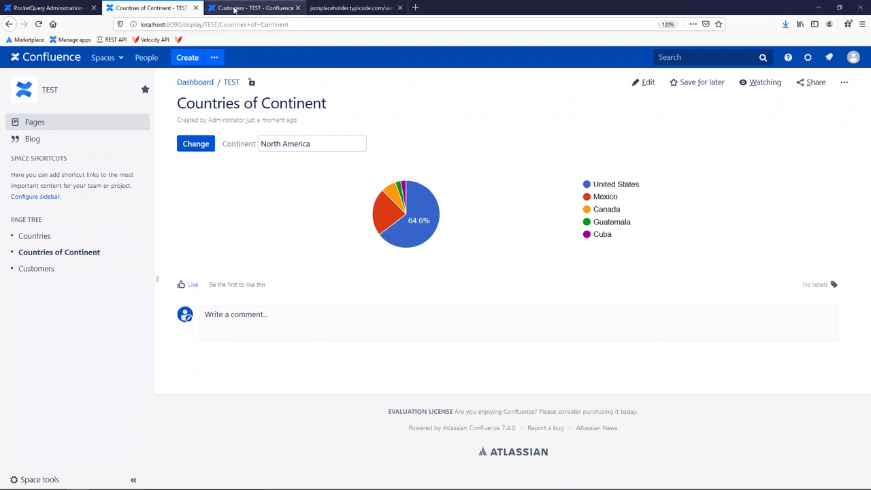
click(150, 9)
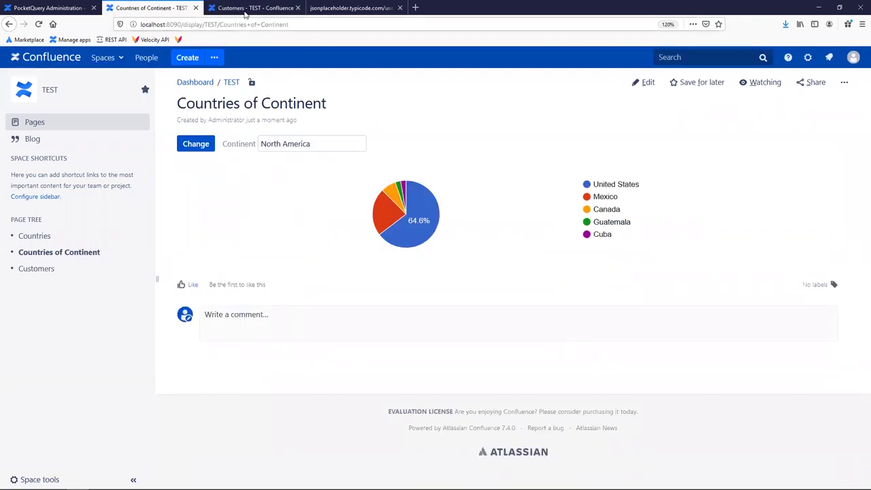
Browse the Velocity API docs, noting $PocketQuery.executeQuery and renderMacro(String name).
middle_click(146, 42)
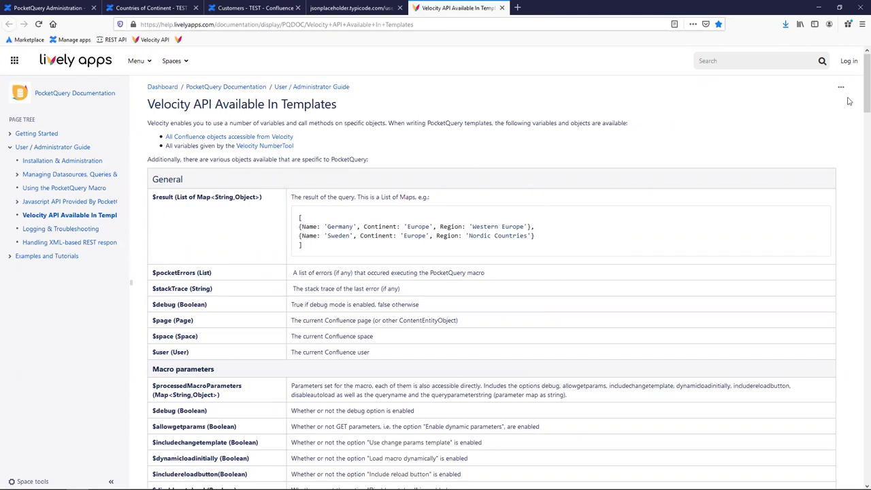
scroll(857, 91, down, 1)
drag(857, 92, 182, 201)
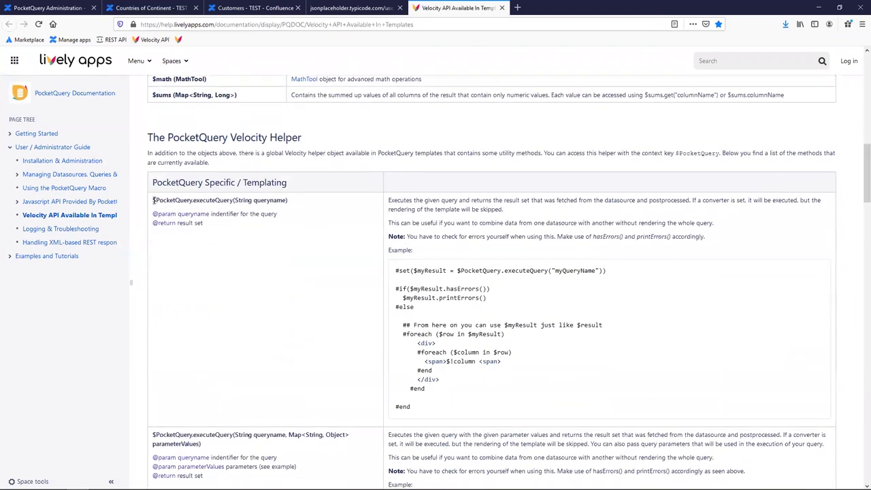
drag(153, 200, 235, 200)
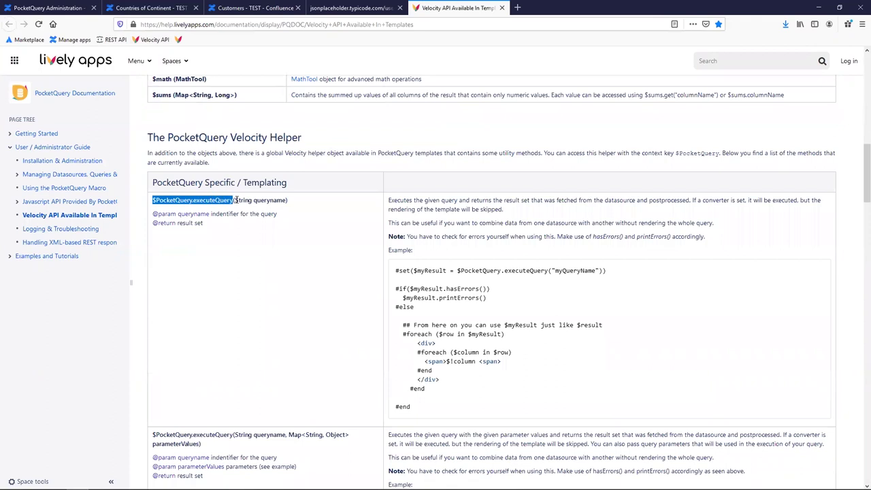
click(226, 203)
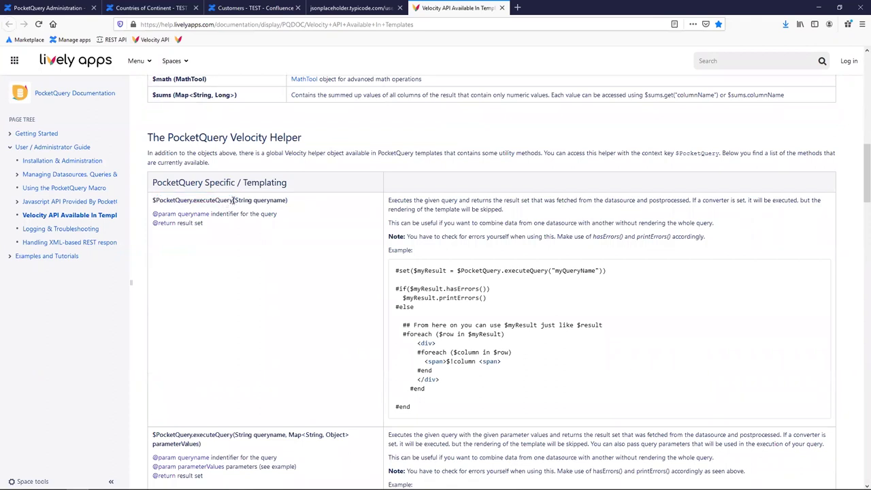
drag(858, 165, 858, 255)
scroll(257, 250, down, 2)
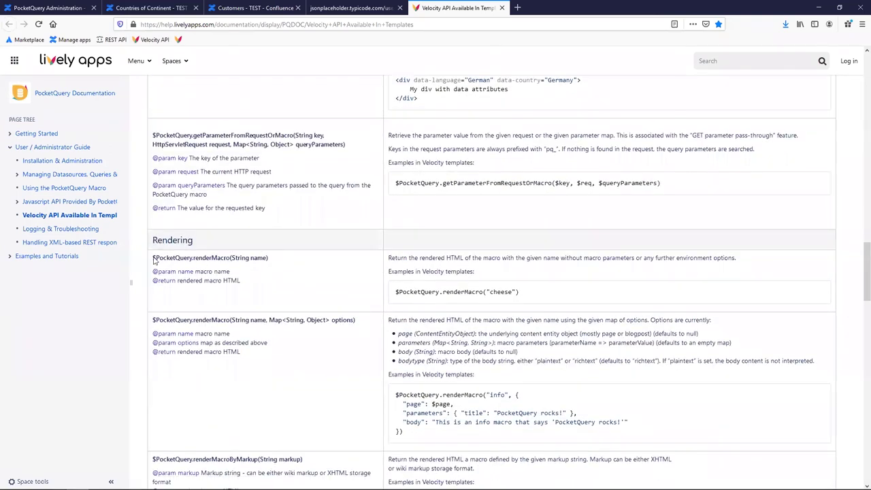
drag(153, 258, 278, 264)
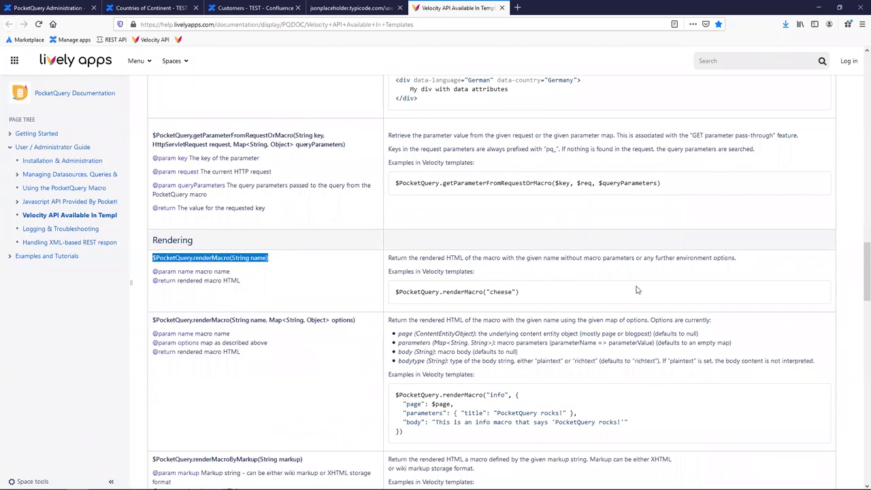
drag(857, 285, 850, 188)
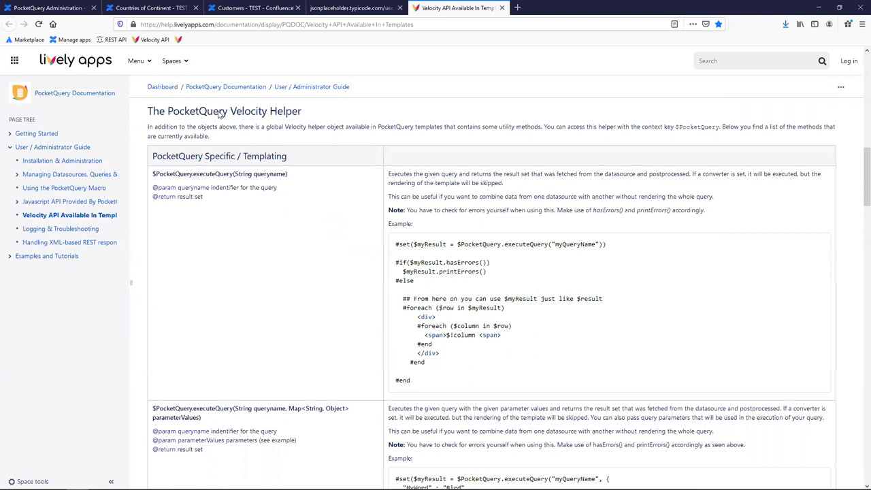
Open the 'more details' dialog example page and enlarge its demo animation.
click(179, 41)
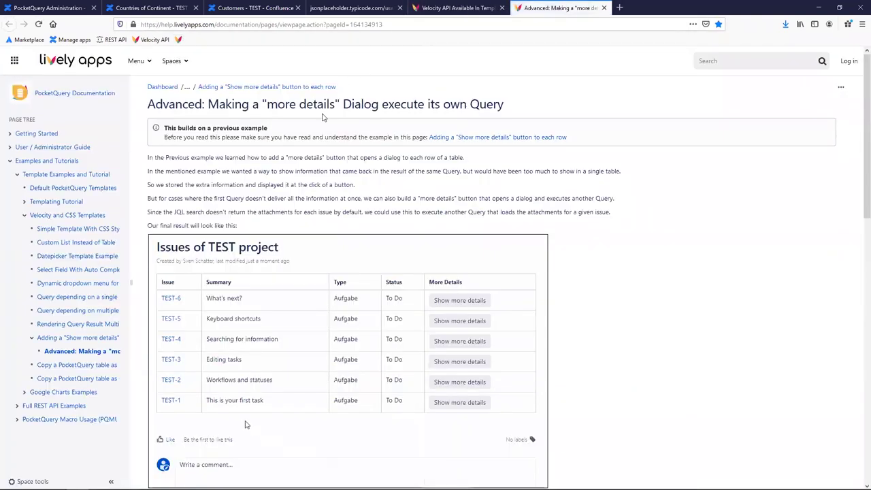
scroll(215, 379, down, 1)
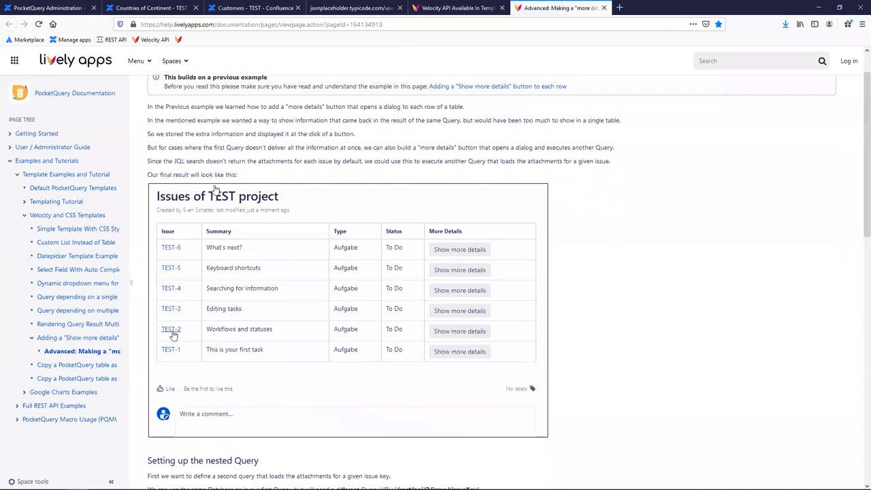
click(340, 328)
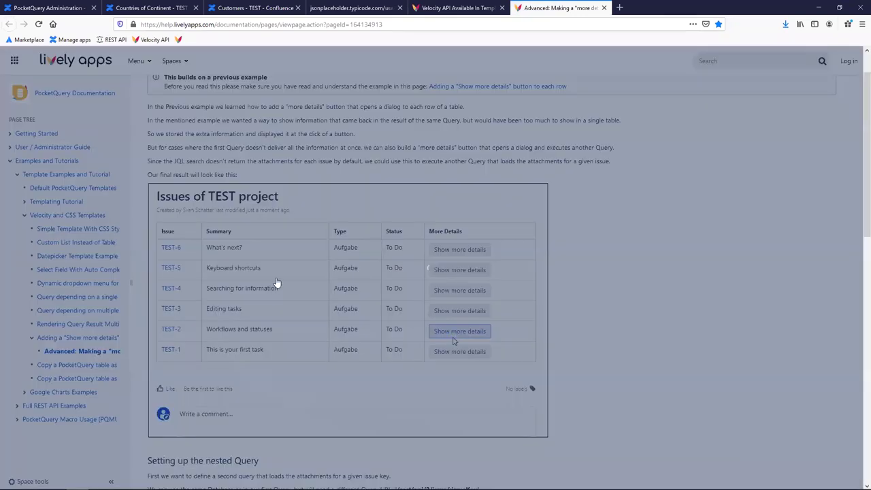